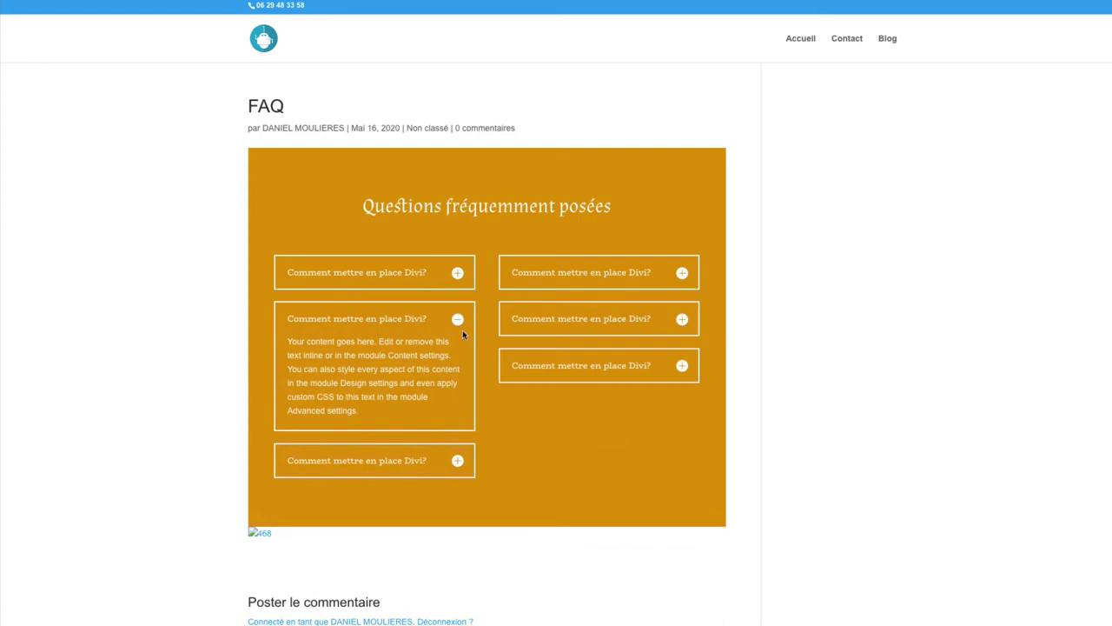
# Step: Test expanding and collapsing the question toggles on the finished FAQ page
pyautogui.click(458, 319)
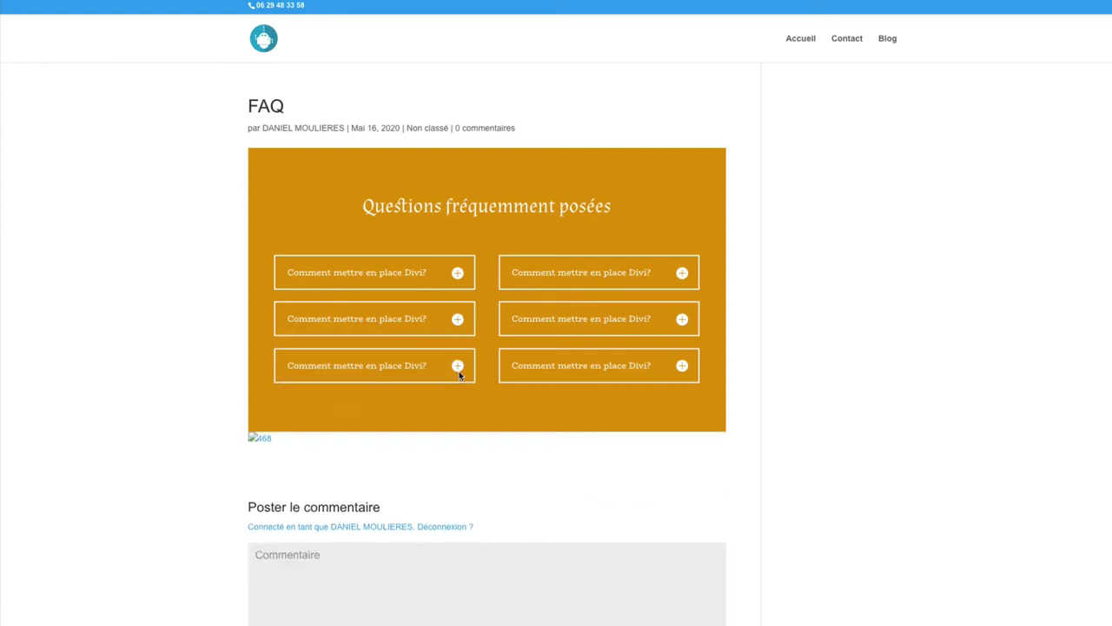
pyautogui.click(458, 367)
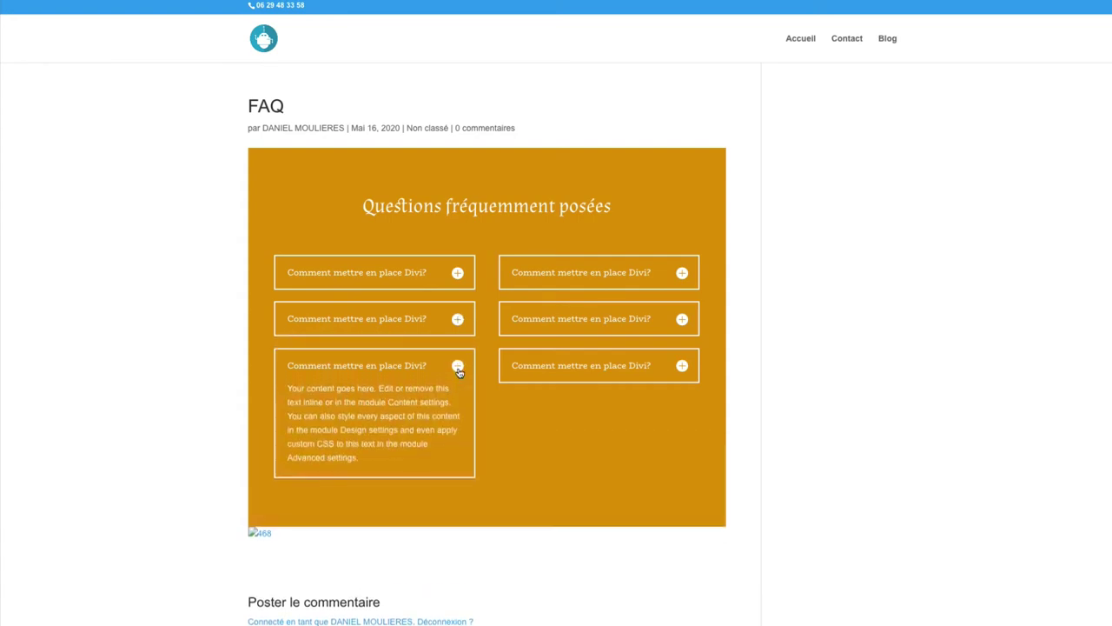
pyautogui.click(458, 368)
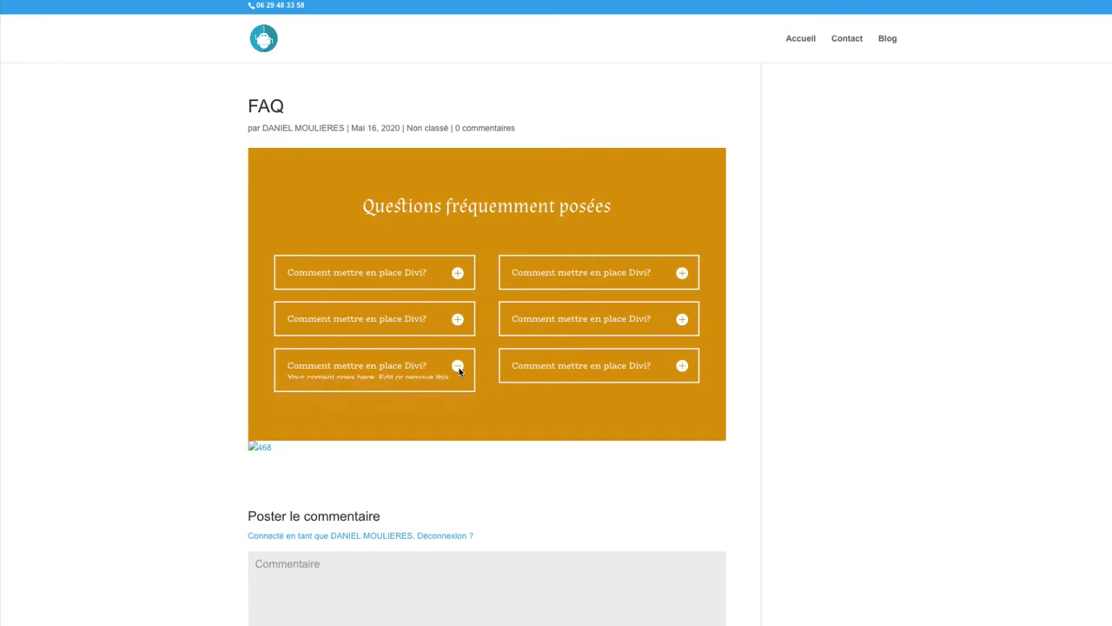
pyautogui.click(683, 320)
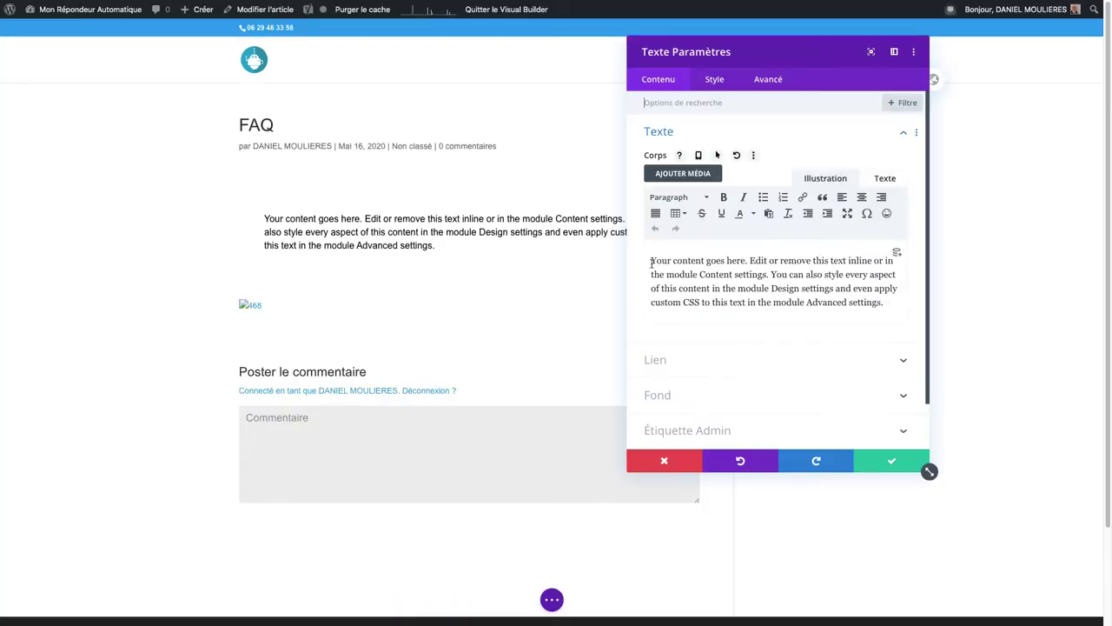
# Step: Replace the text module's placeholder with "Questions fréquemment posées" and format it as Heading 2
pyautogui.moveTo(651, 260); pyautogui.dragTo(912, 309)
pyautogui.write('Questions fréquemment posées')
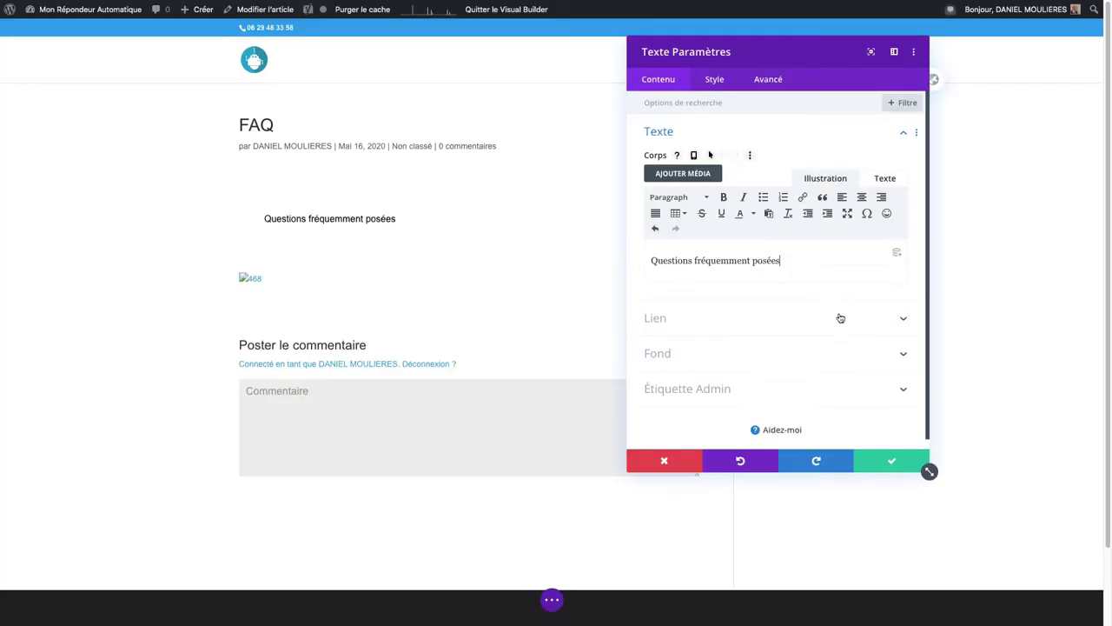
pyautogui.click(672, 198)
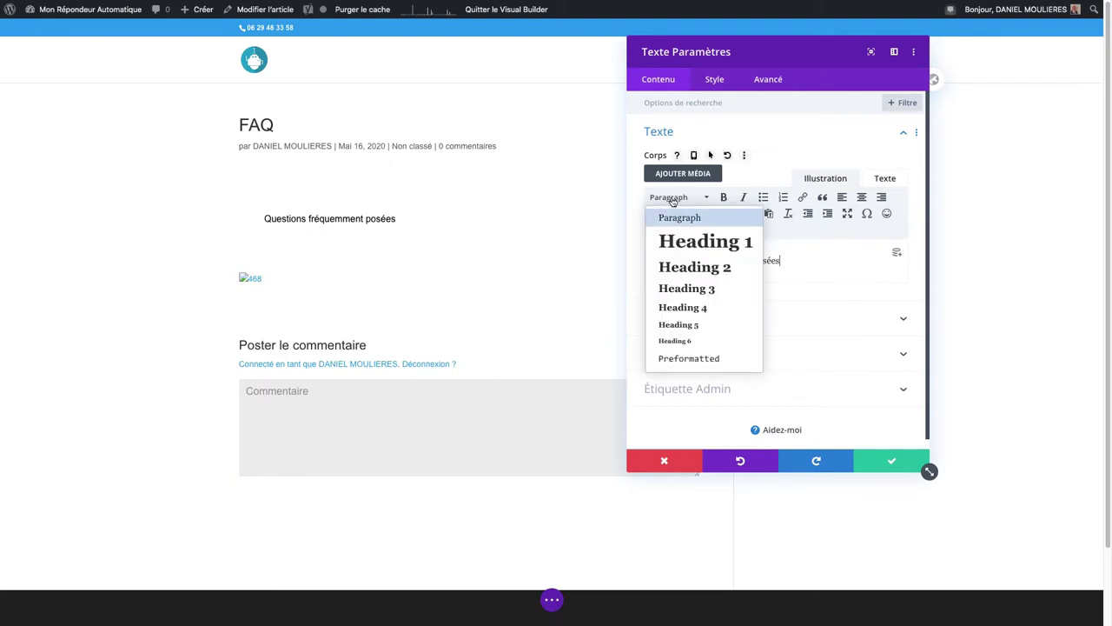
pyautogui.click(715, 269)
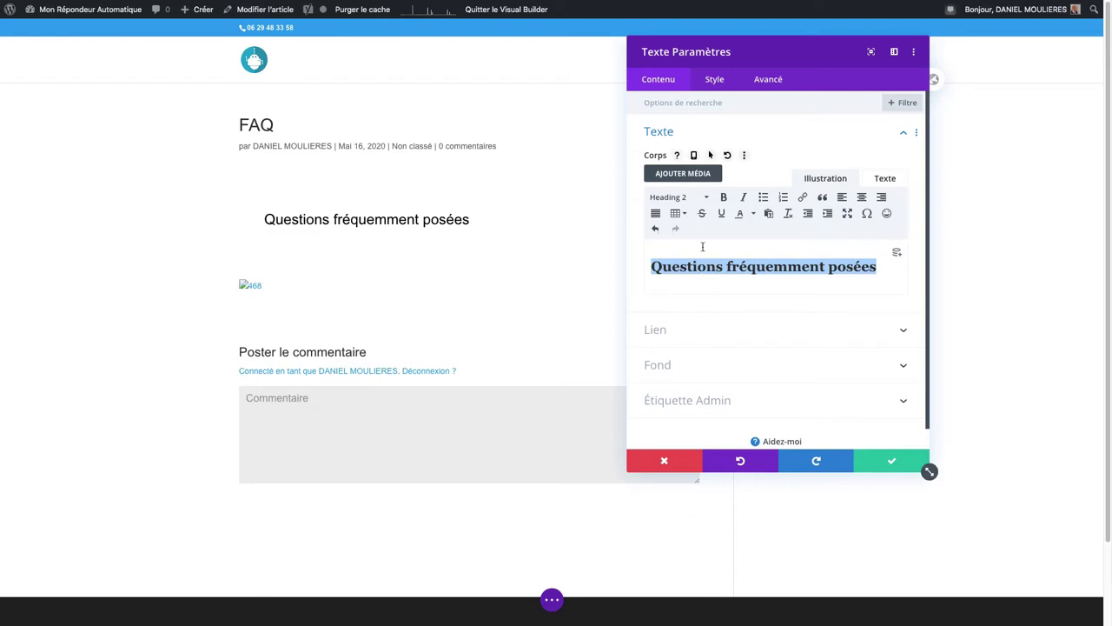
# Step: Style the H2 heading as centered black text at 33px
pyautogui.click(715, 80)
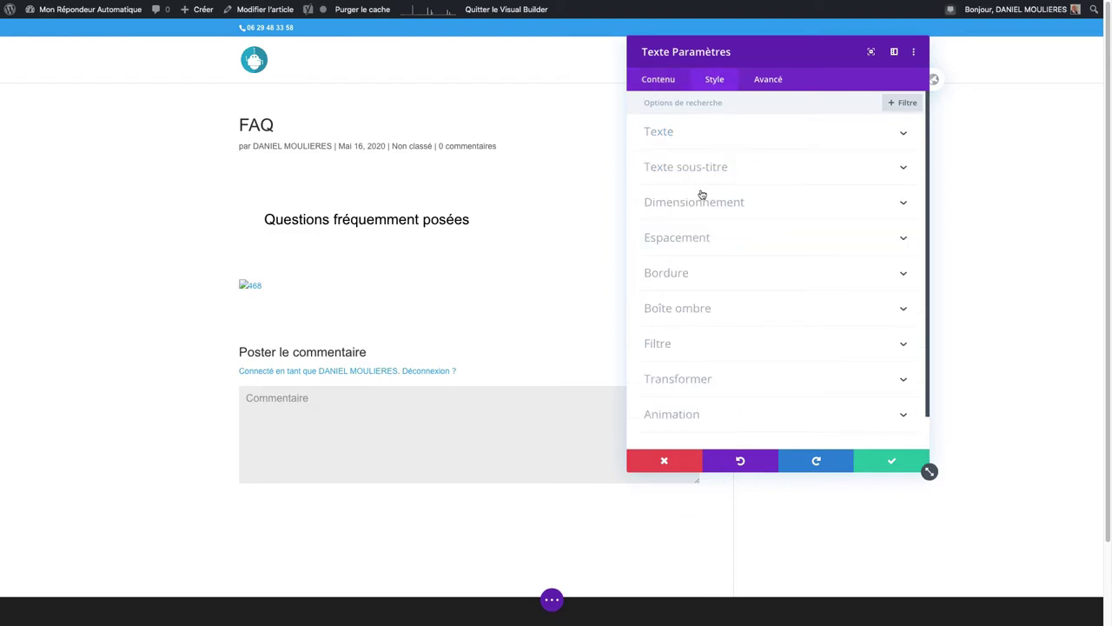
pyautogui.click(694, 133)
pyautogui.scroll(-10, 711, 318)
pyautogui.scroll(3, 730, 326)
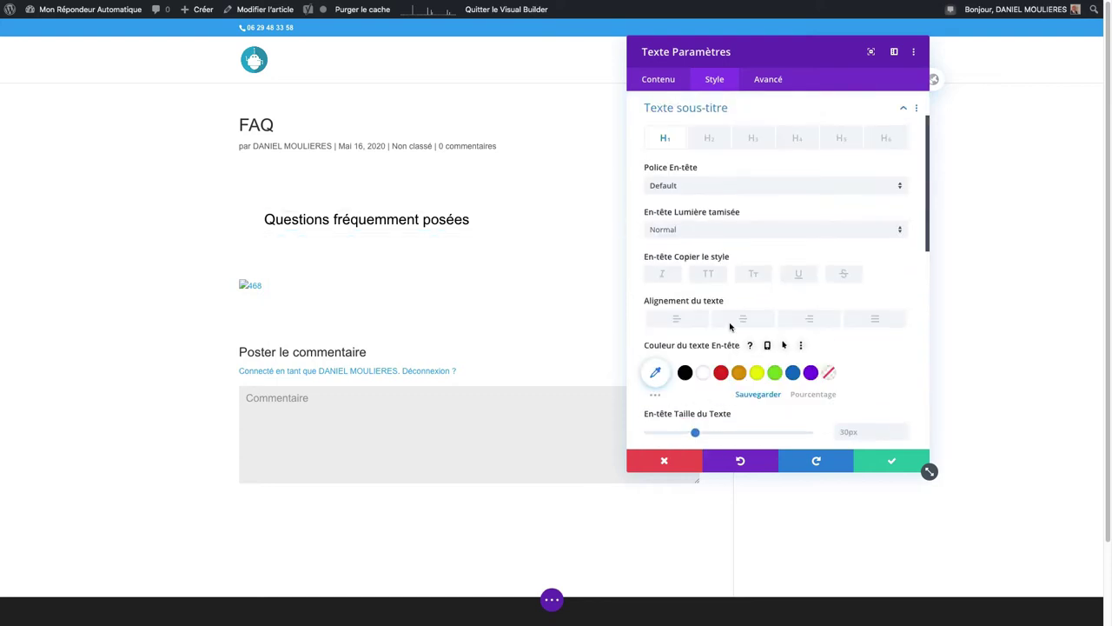
pyautogui.click(709, 139)
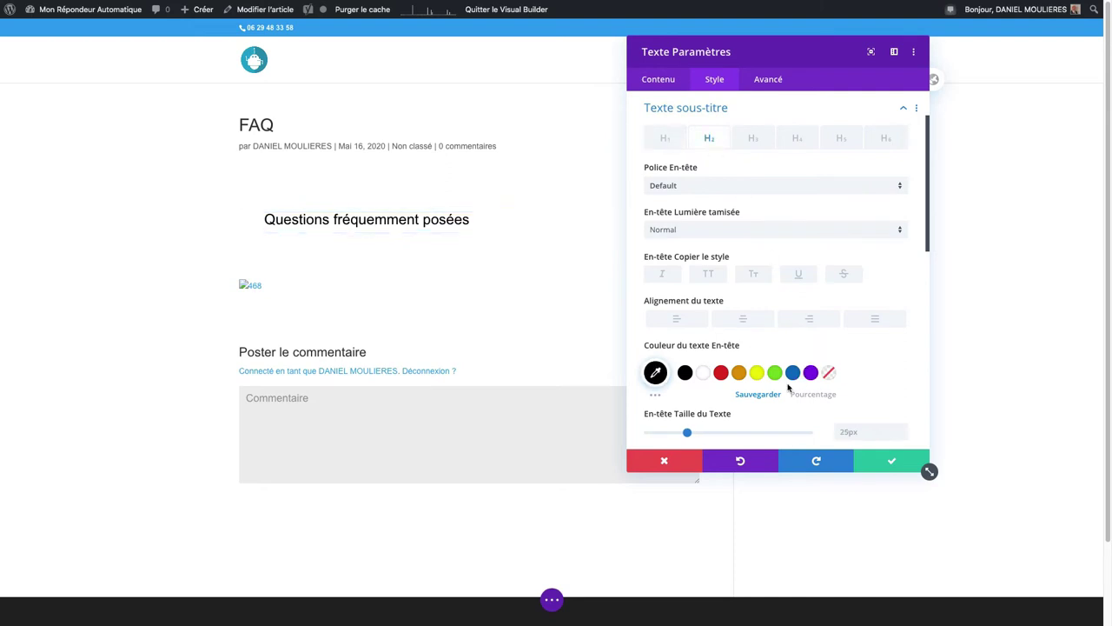
pyautogui.click(703, 374)
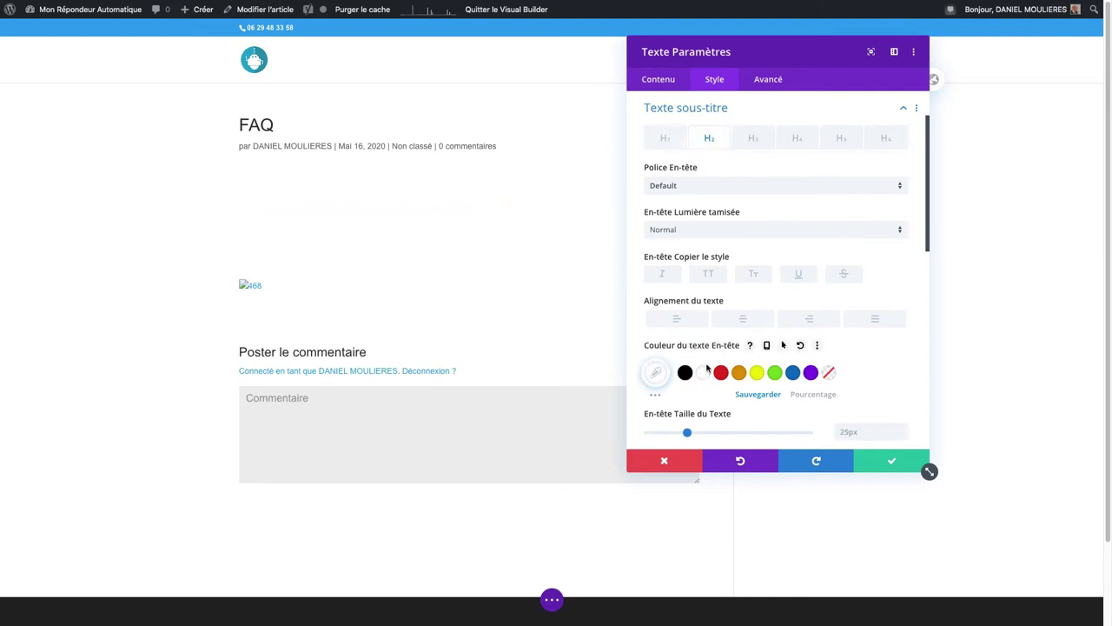
pyautogui.click(685, 373)
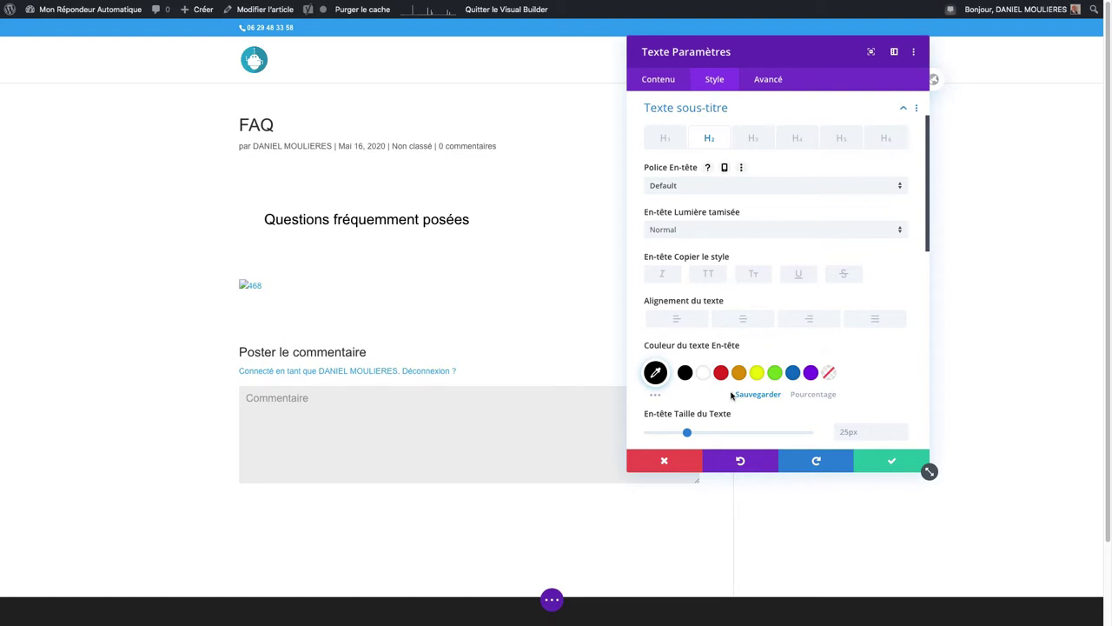
pyautogui.moveTo(689, 433); pyautogui.dragTo(701, 432)
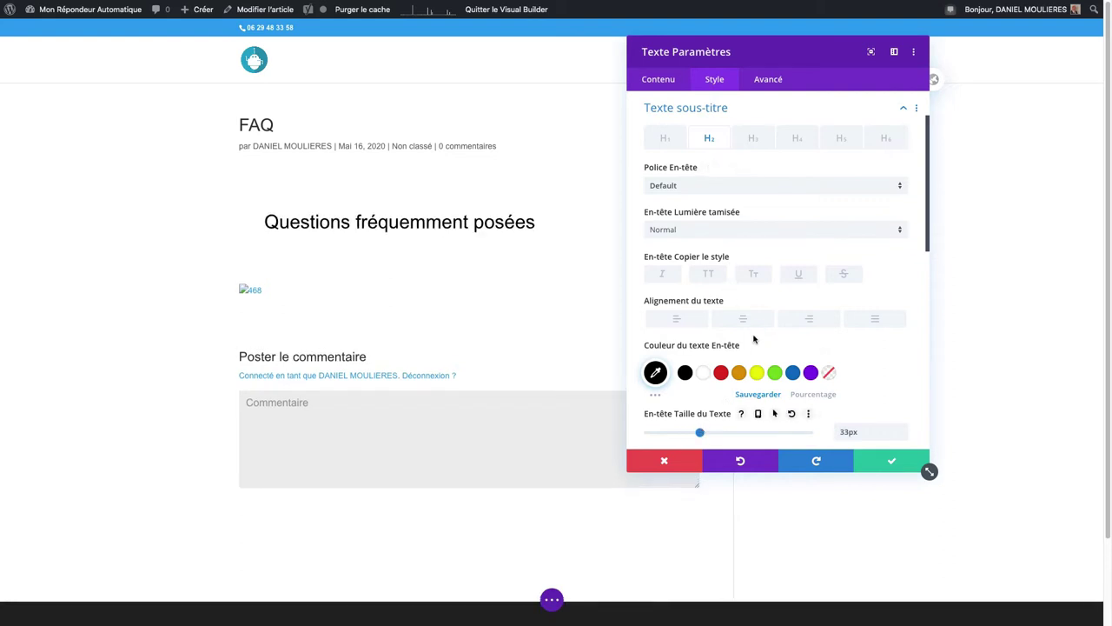
pyautogui.click(744, 320)
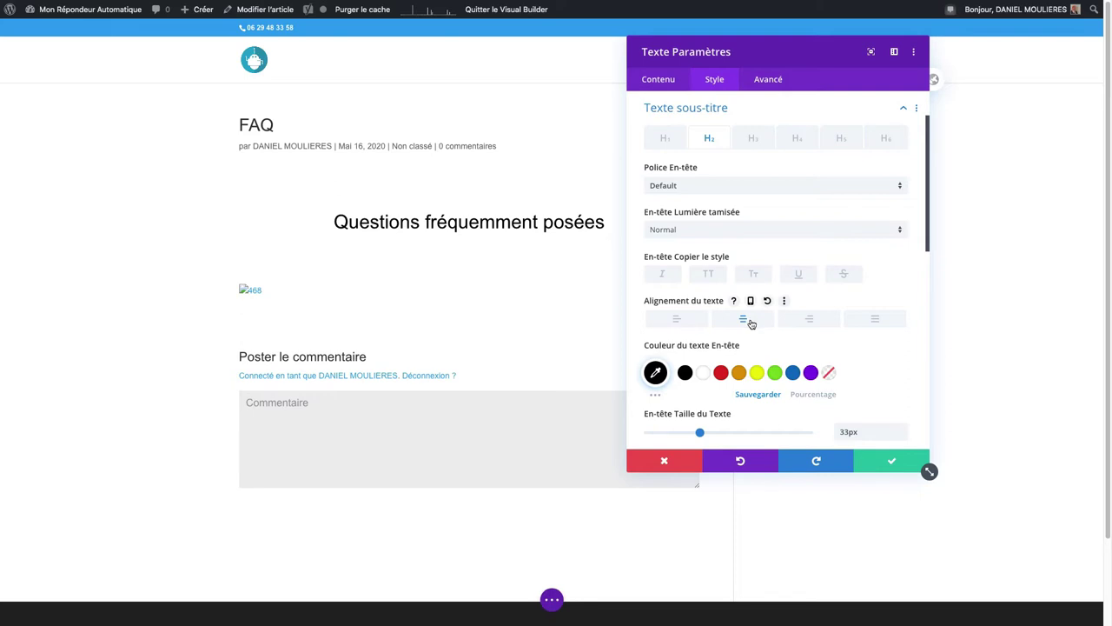
# Step: Set the H2 heading font to Almendra and save the text module
pyautogui.scroll(-2, 751, 323)
pyautogui.scroll(2, 751, 323)
pyautogui.click(707, 188)
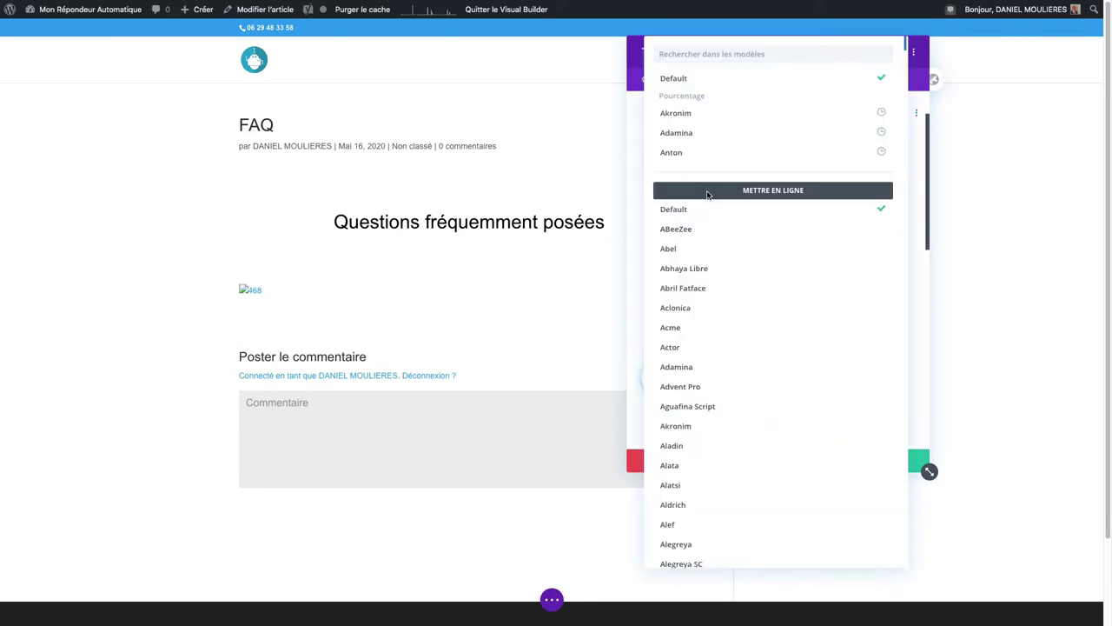
pyautogui.scroll(-5, 735, 461)
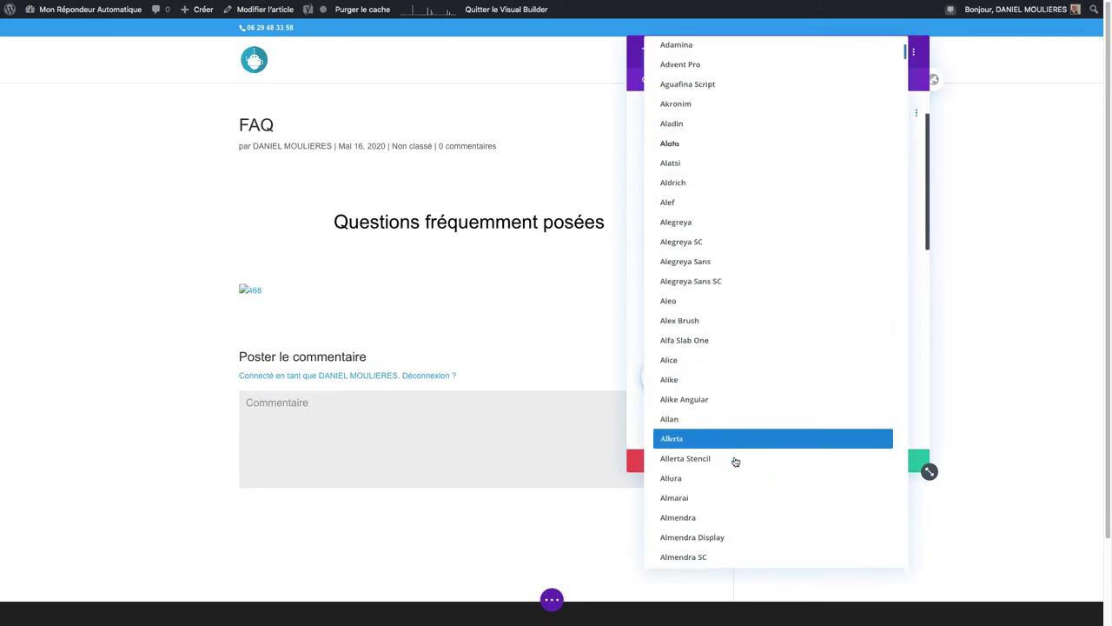
pyautogui.scroll(-1, 722, 473)
pyautogui.click(705, 490)
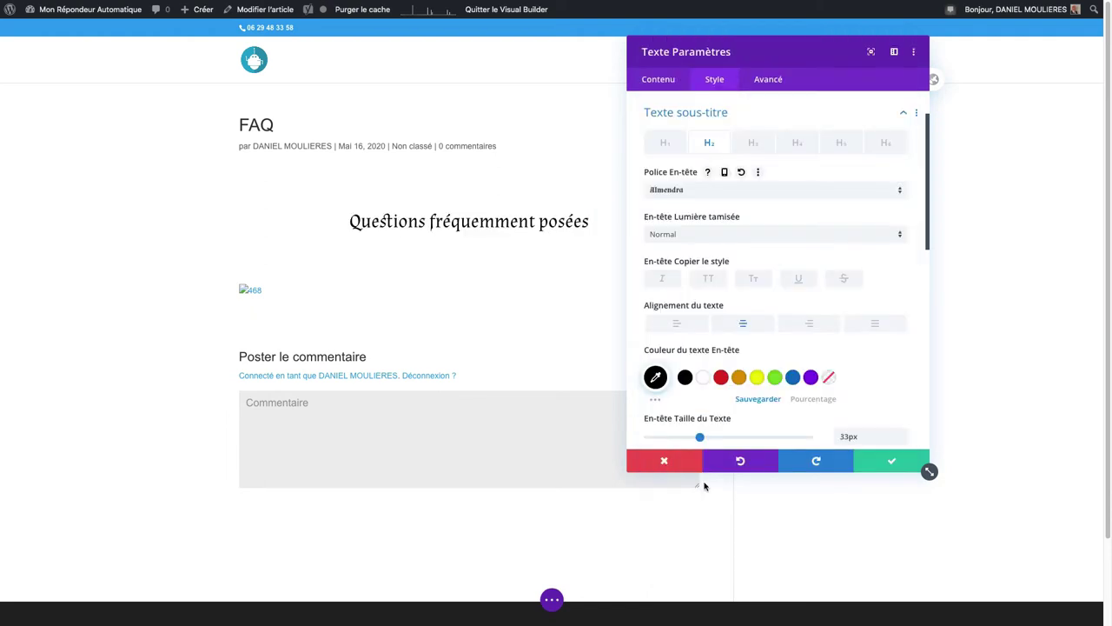
pyautogui.click(892, 464)
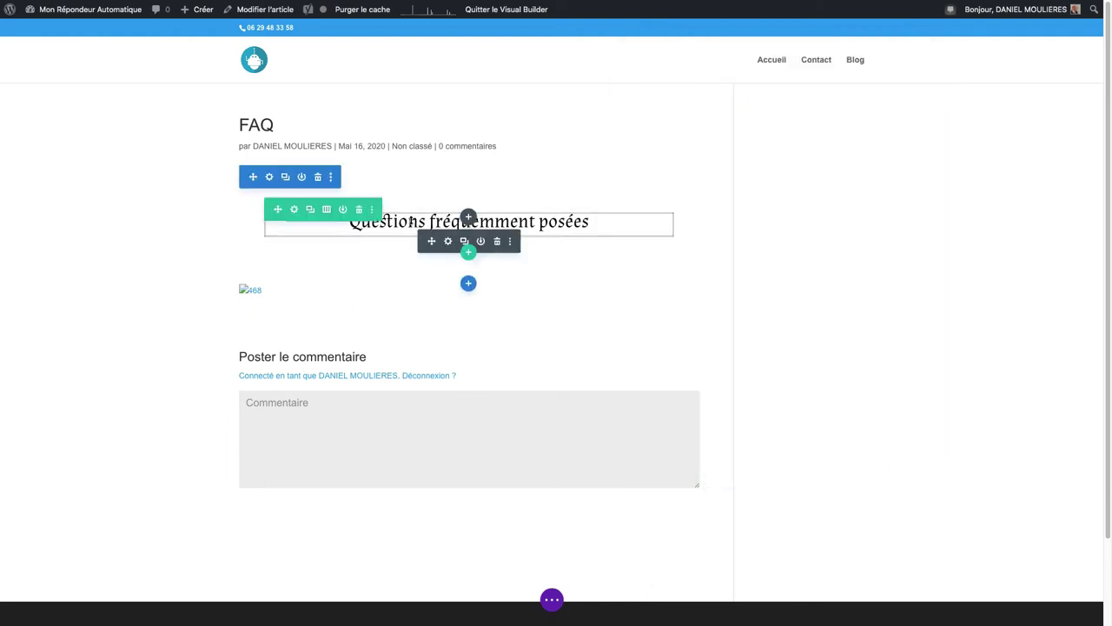
# Step: Insert a row with two equal columns below the heading and add a Bascule module to its first column
pyautogui.click(467, 253)
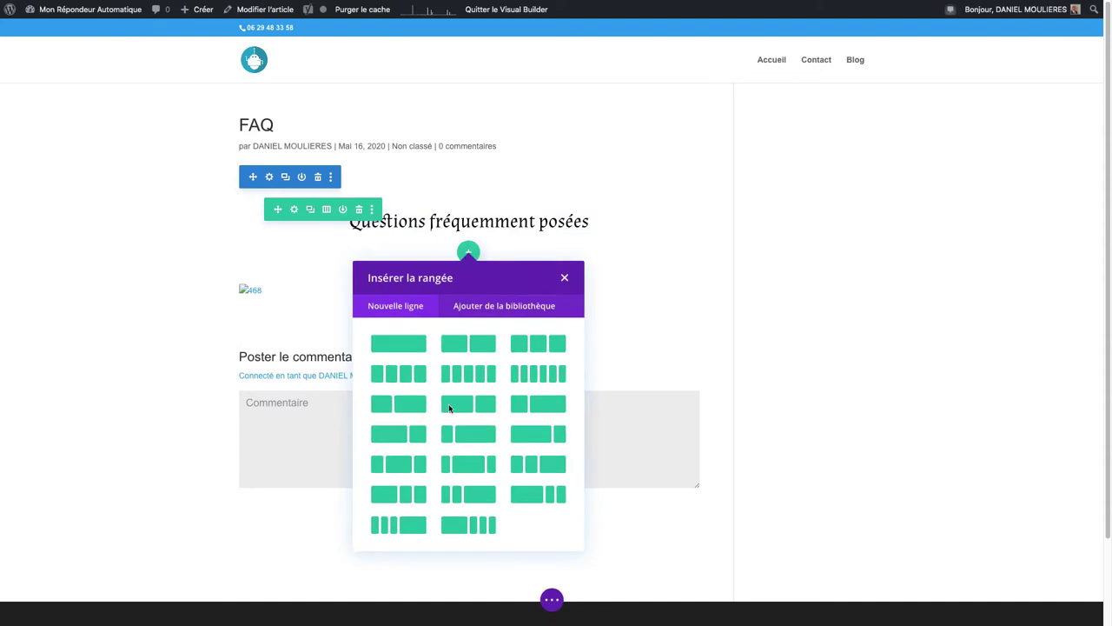
pyautogui.click(468, 348)
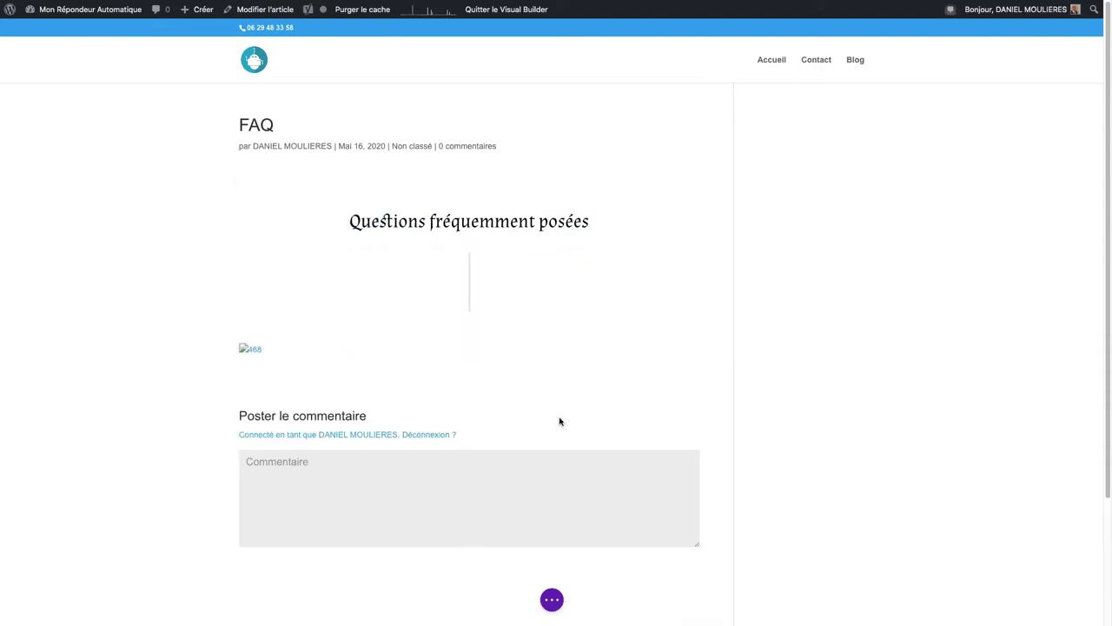
pyautogui.click(290, 369)
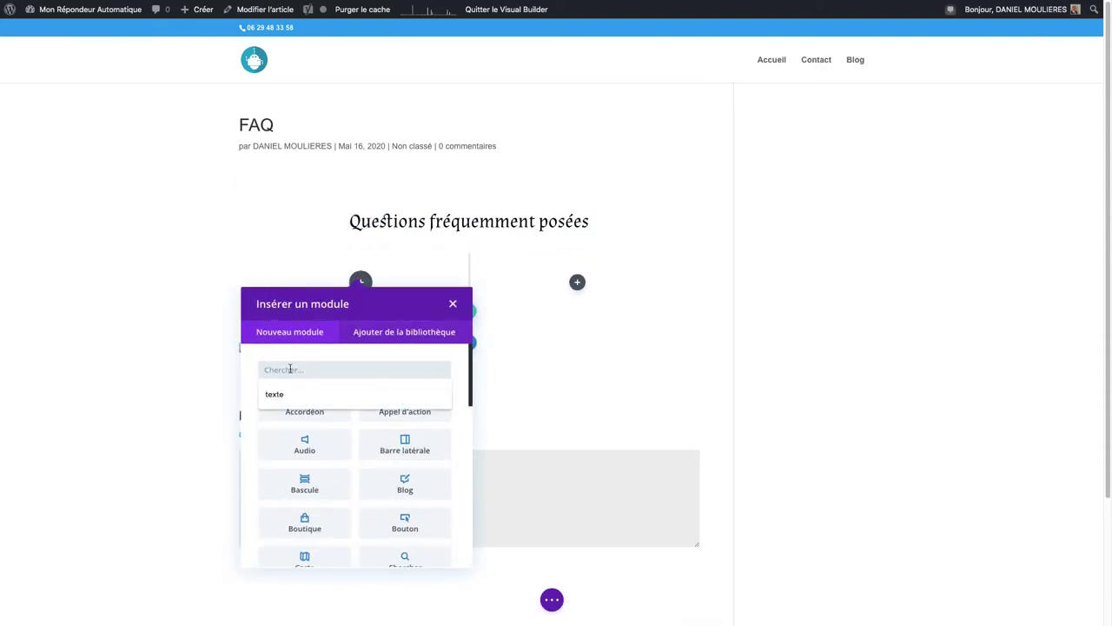
pyautogui.write('bas')
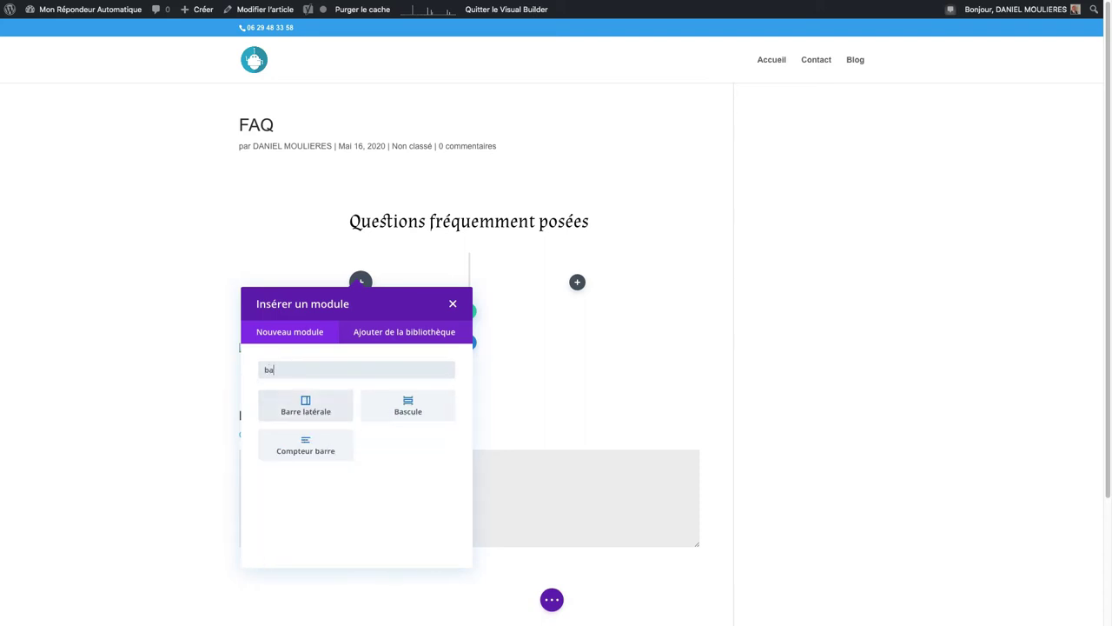
pyautogui.click(321, 417)
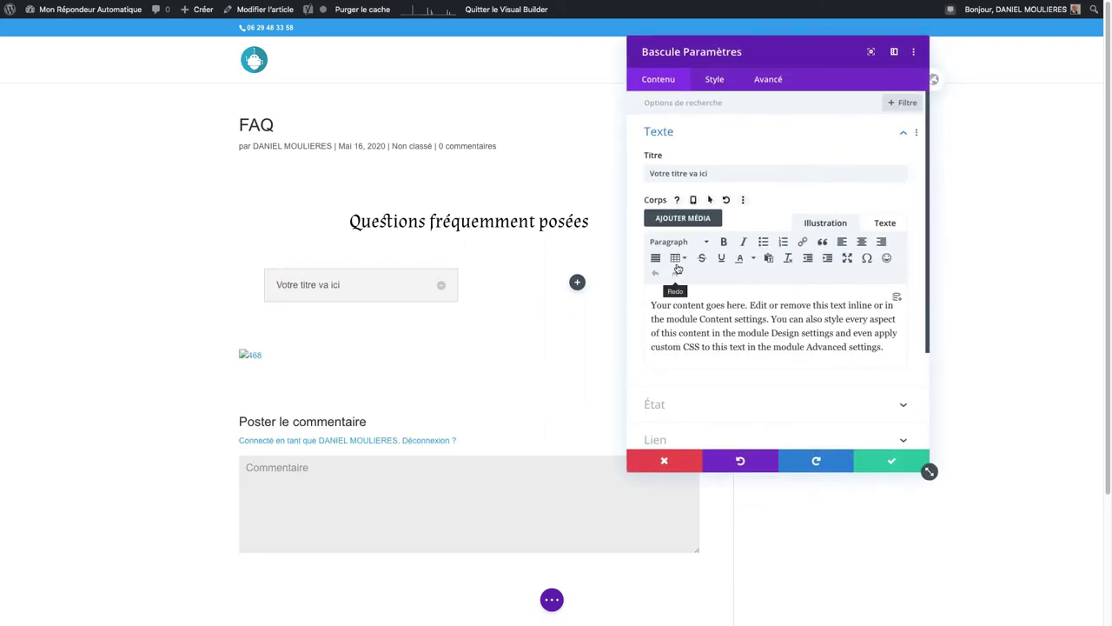
# Step: Title the toggle "Comment mettre en place Divi?", test its expansion on the page and save the module
pyautogui.moveTo(712, 172); pyautogui.dragTo(627, 173)
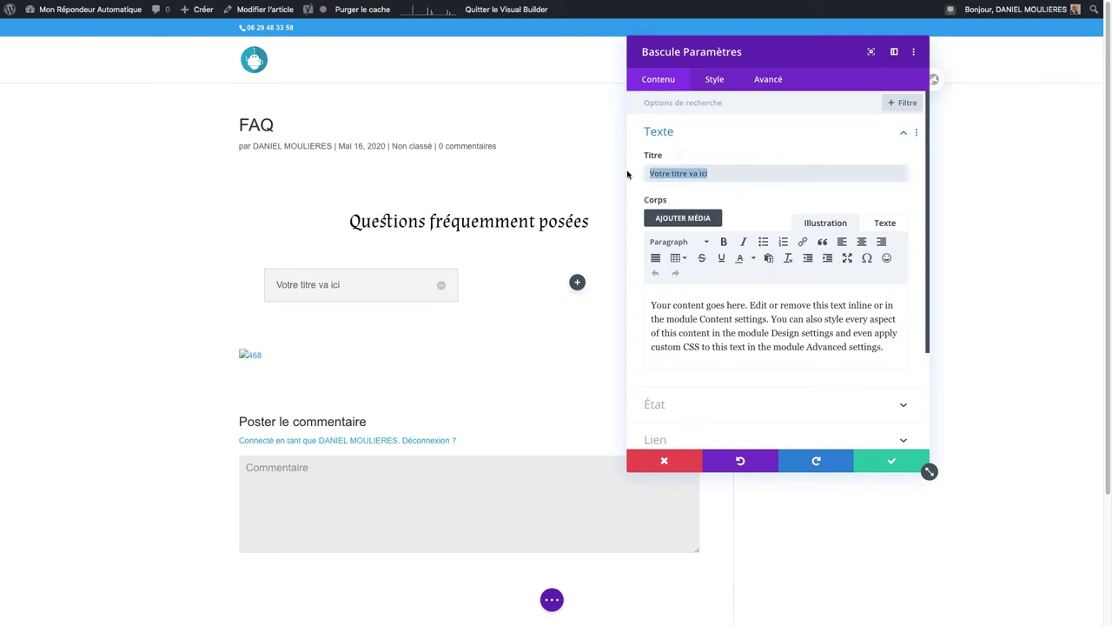
pyautogui.write('Comment met')
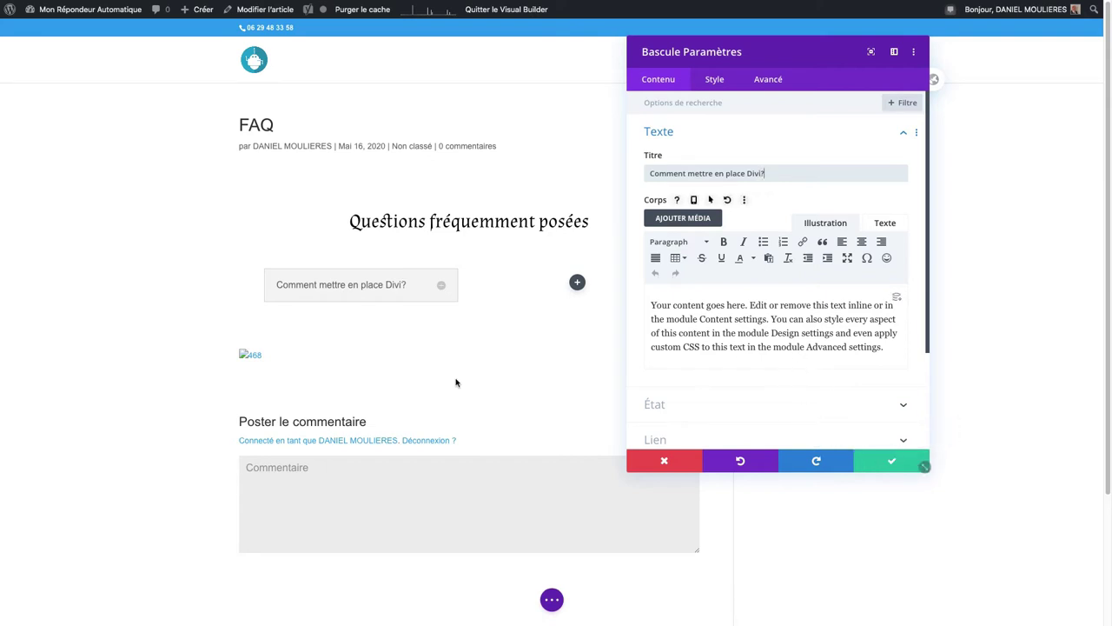
pyautogui.click(441, 285)
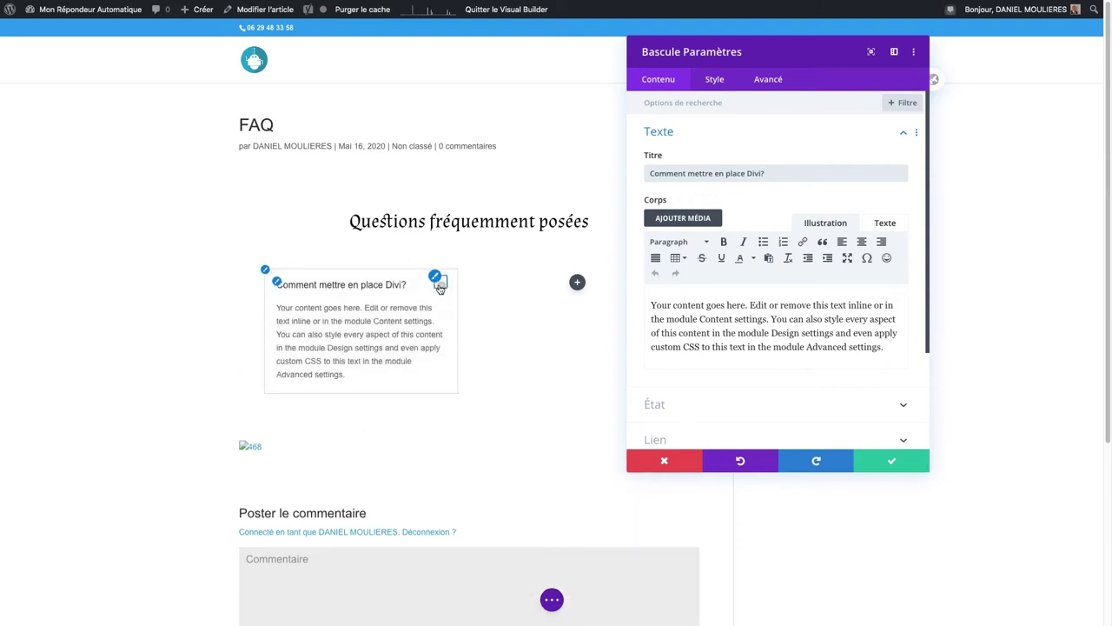
pyautogui.click(441, 285)
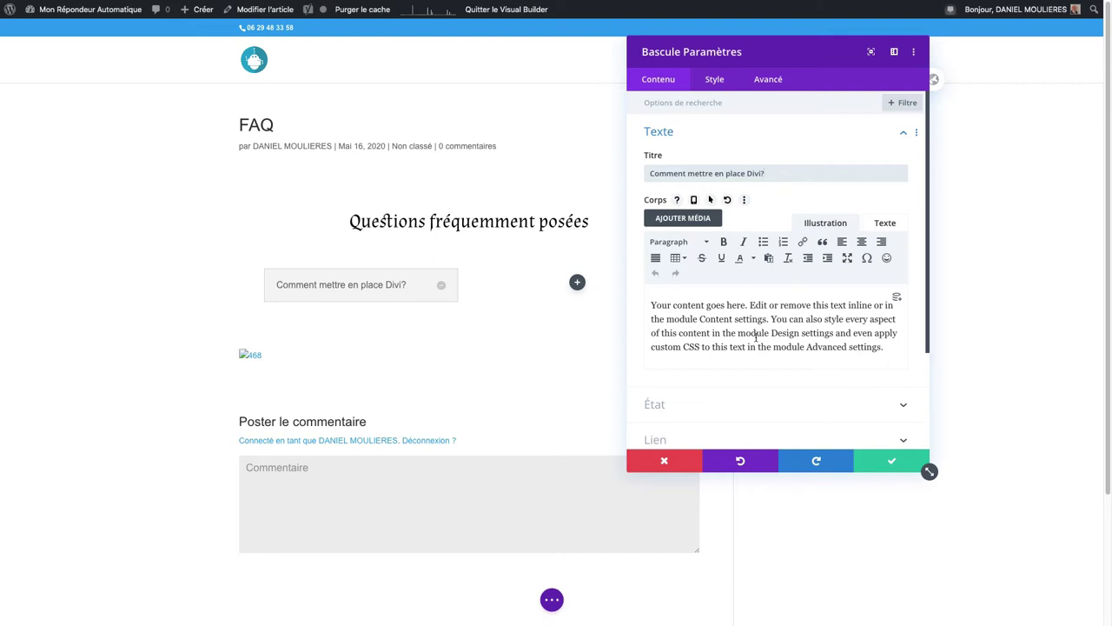
pyautogui.click(879, 462)
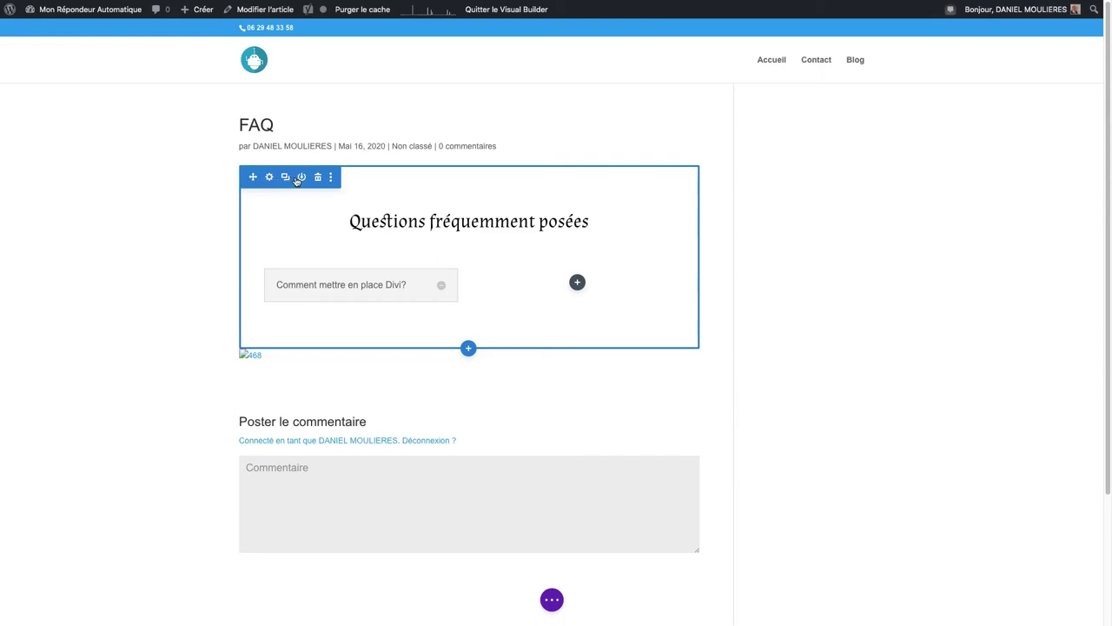
# Step: Set the section's background color to #e09900 and save the section settings
pyautogui.click(270, 176)
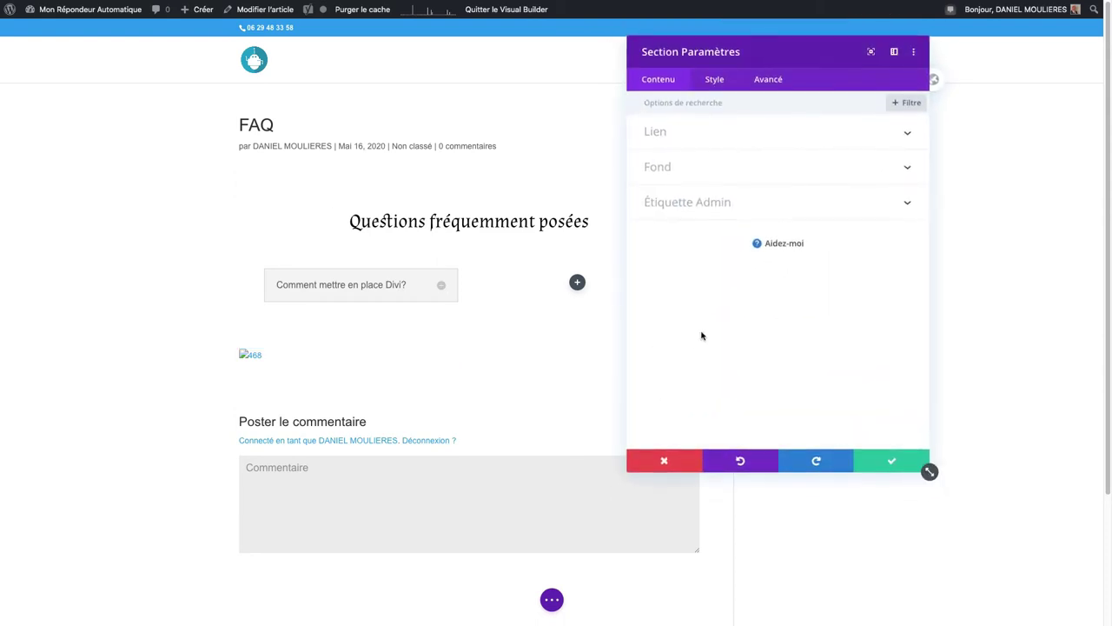
pyautogui.click(703, 172)
pyautogui.scroll(-1, 774, 337)
pyautogui.click(736, 316)
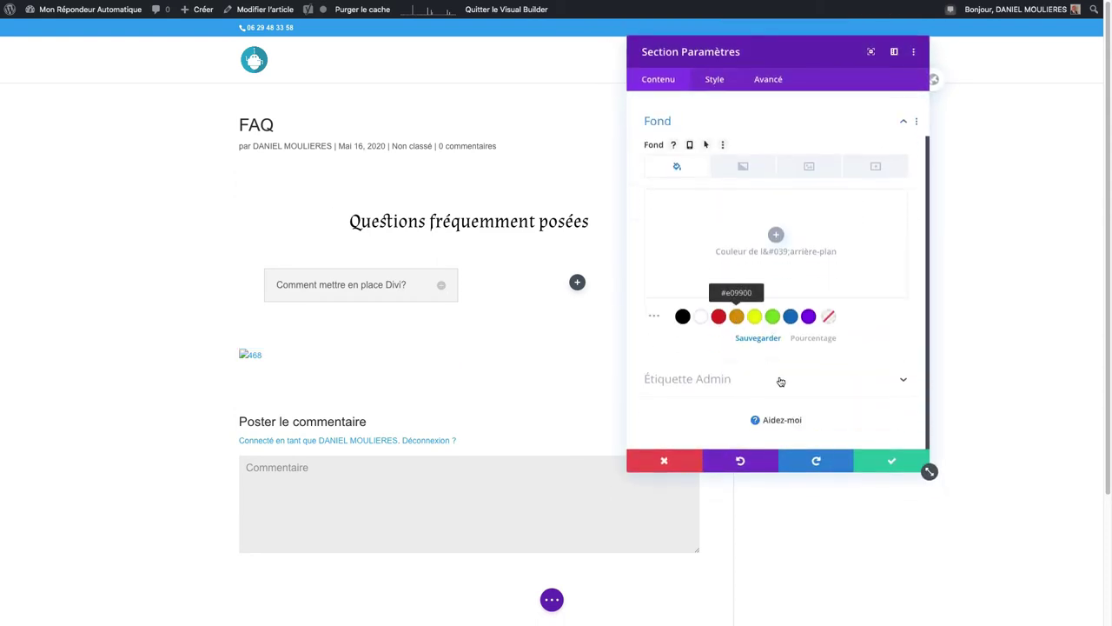
pyautogui.click(872, 462)
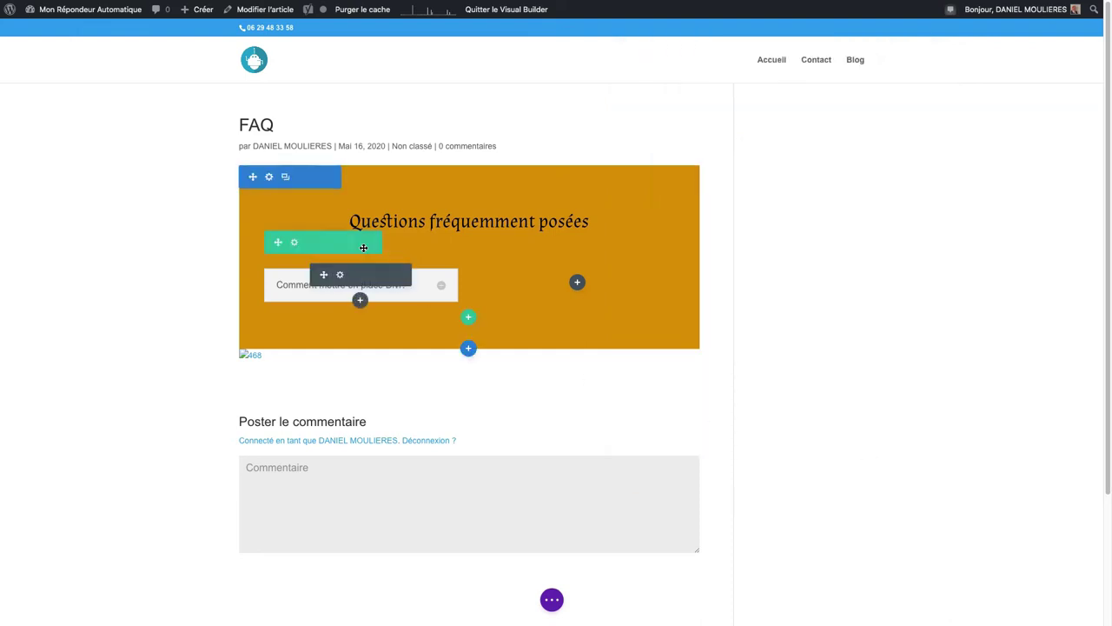
# Step: Change the H2 text color of the "Questions fréquemment posées" heading to white
pyautogui.click(448, 240)
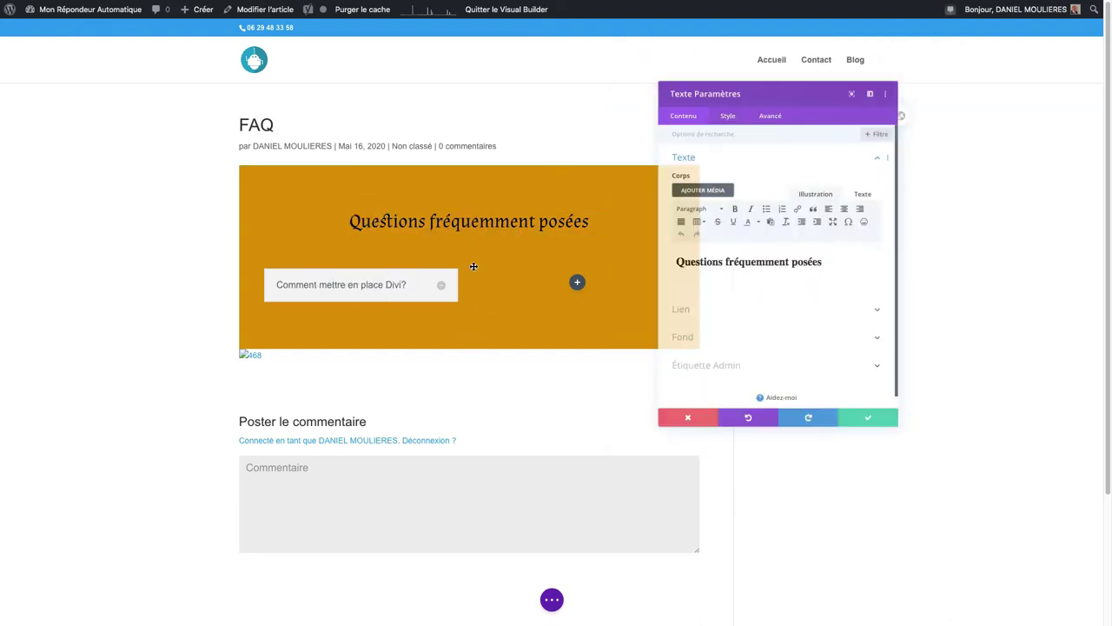
pyautogui.click(712, 85)
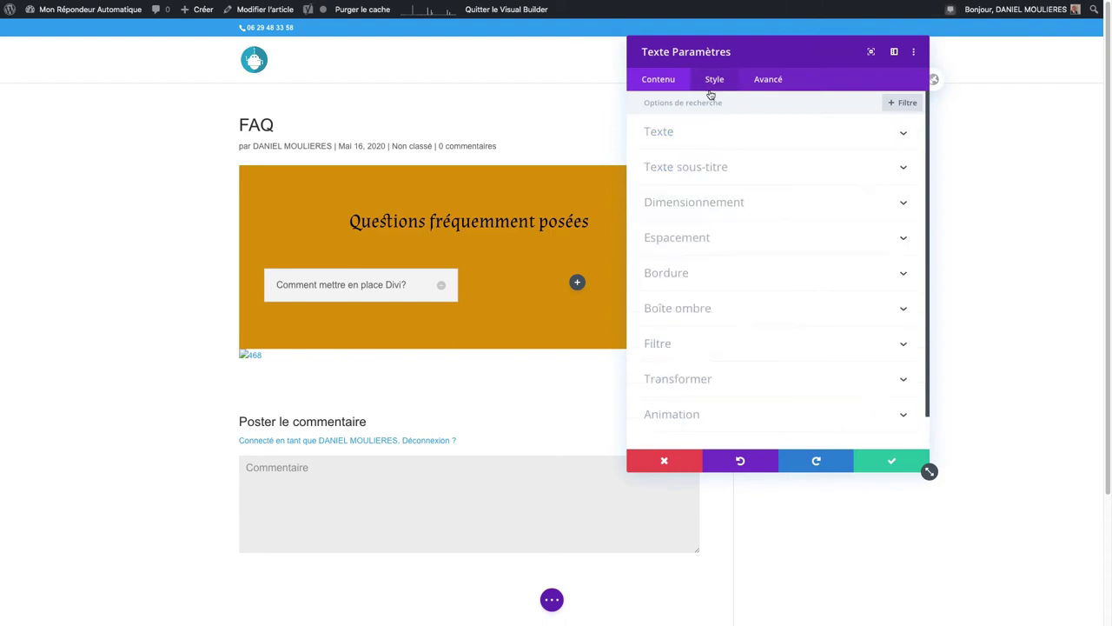
pyautogui.click(705, 169)
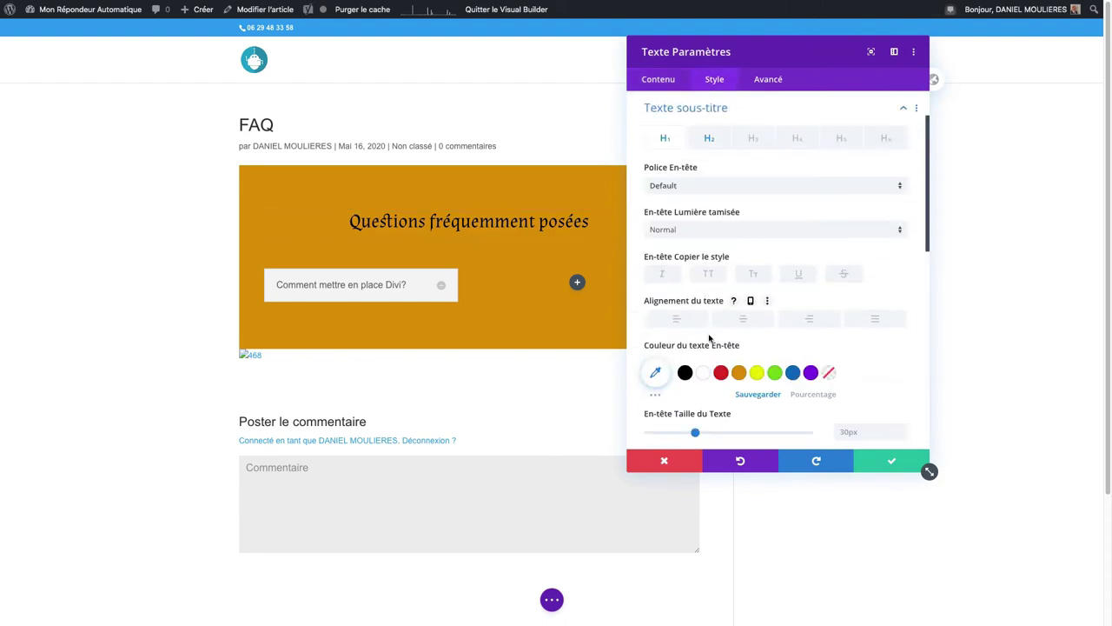
pyautogui.click(703, 377)
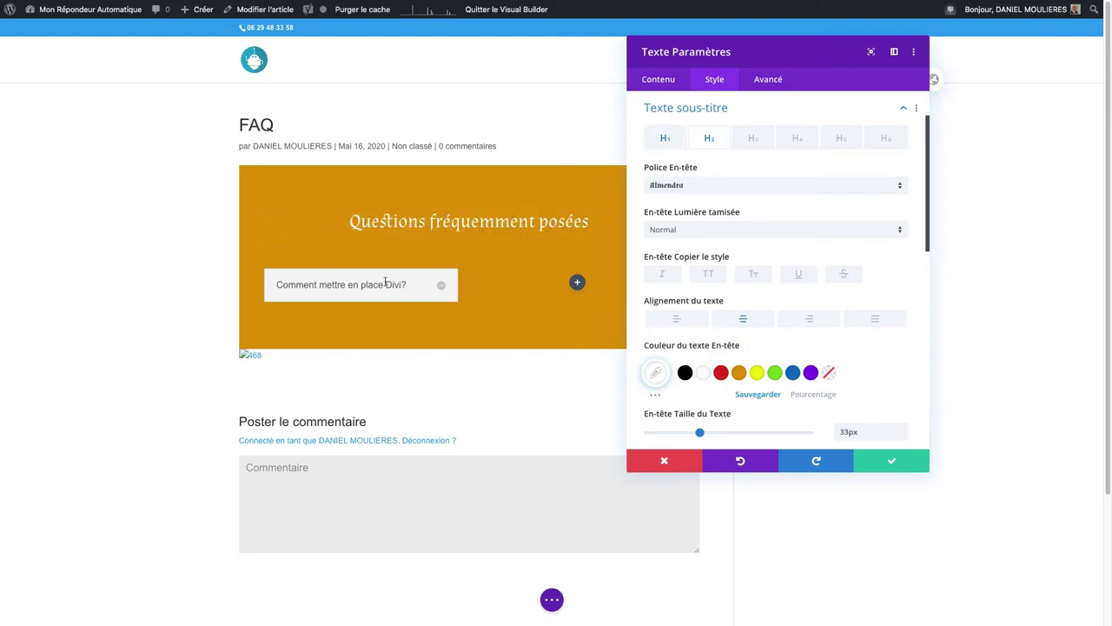
# Step: Save the heading's text settings and open the settings of the "Comment mettre en place Divi?" toggle
pyautogui.click(919, 465)
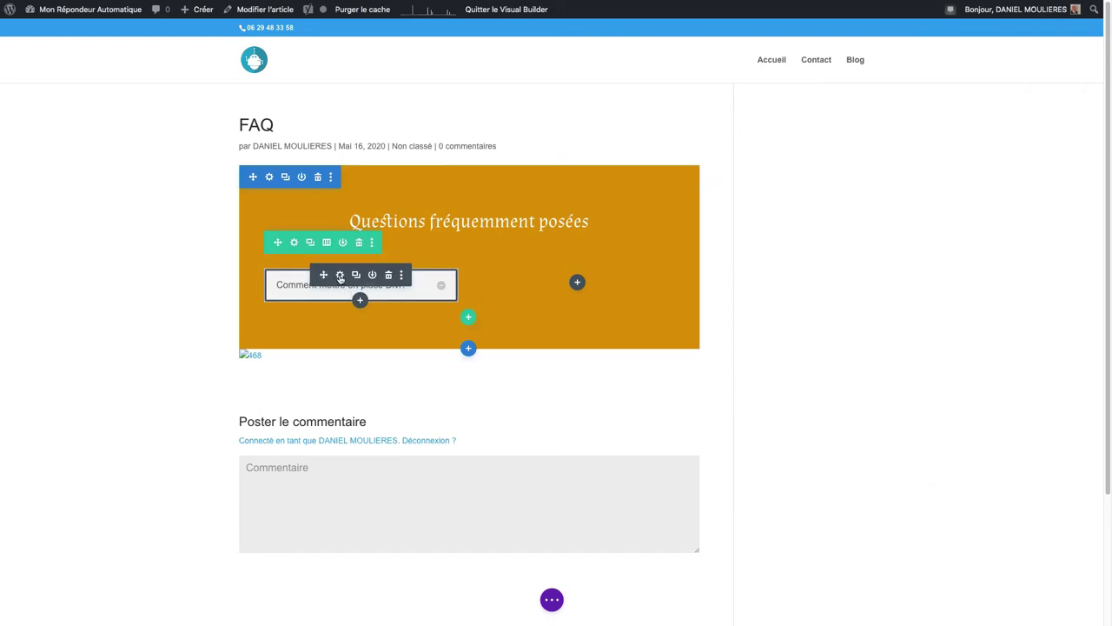
pyautogui.click(340, 275)
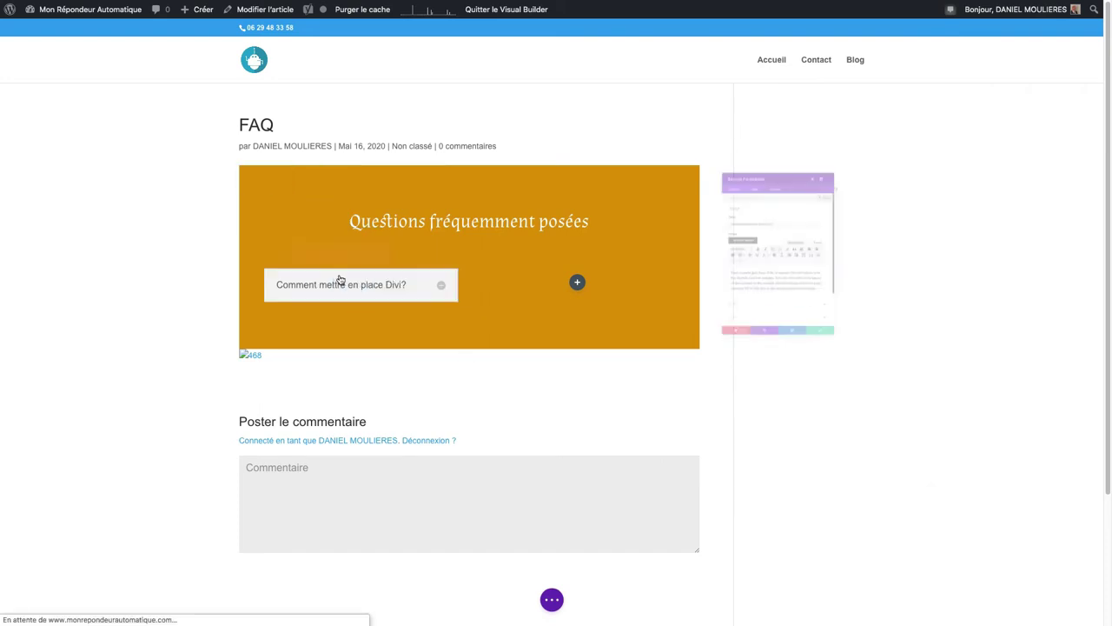
pyautogui.scroll(-2, 744, 328)
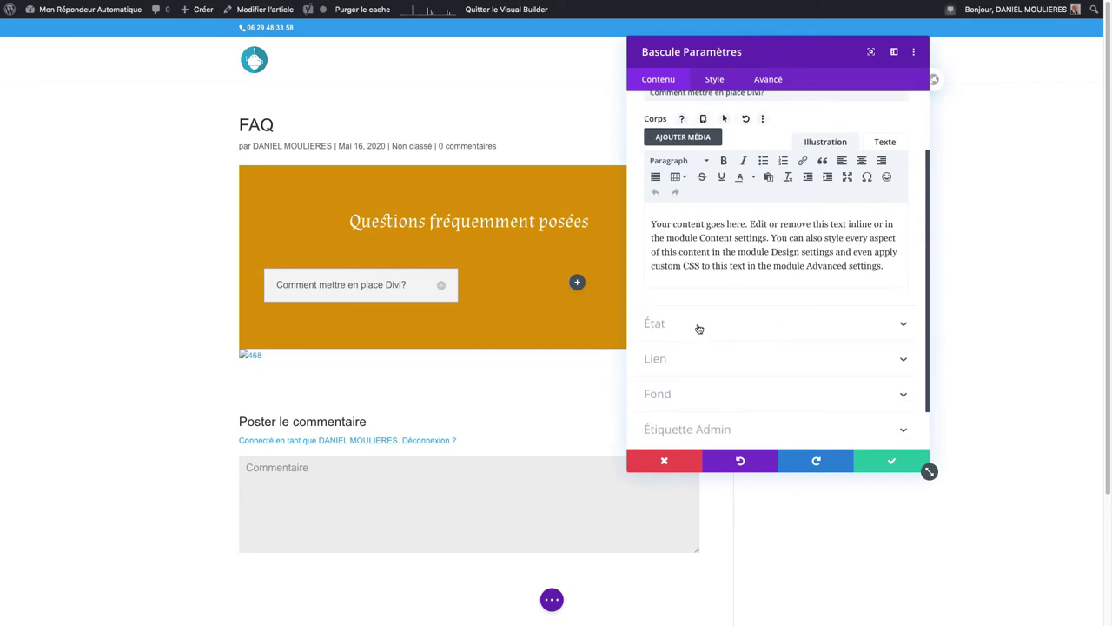
# Step: Try the Ouvrir state on the toggle and return its state to Fermer
pyautogui.click(700, 325)
pyautogui.click(669, 221)
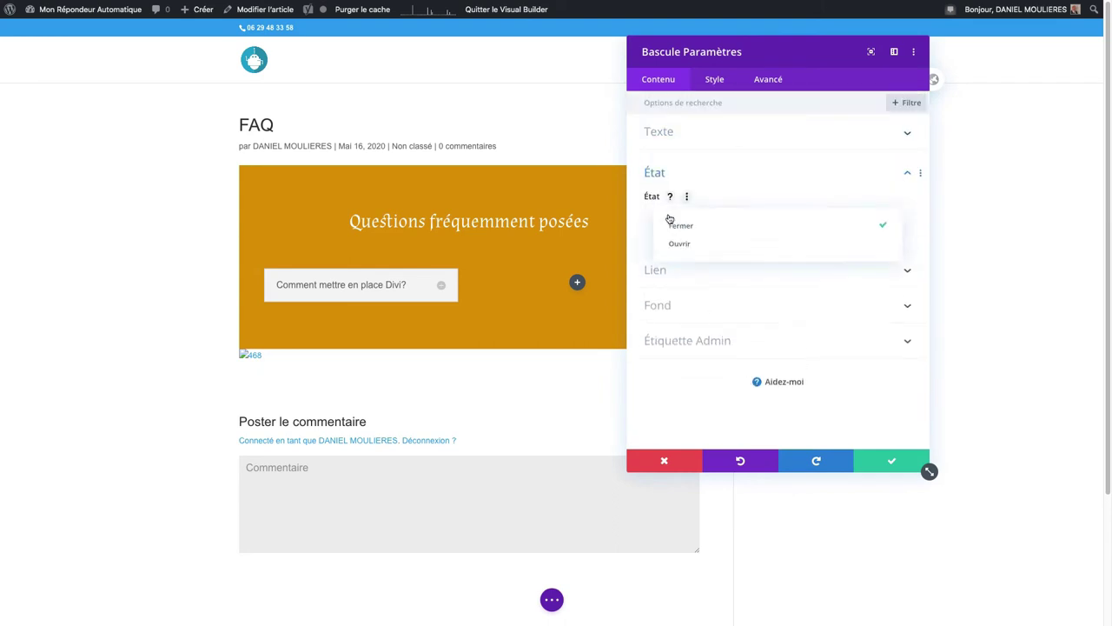
pyautogui.click(672, 245)
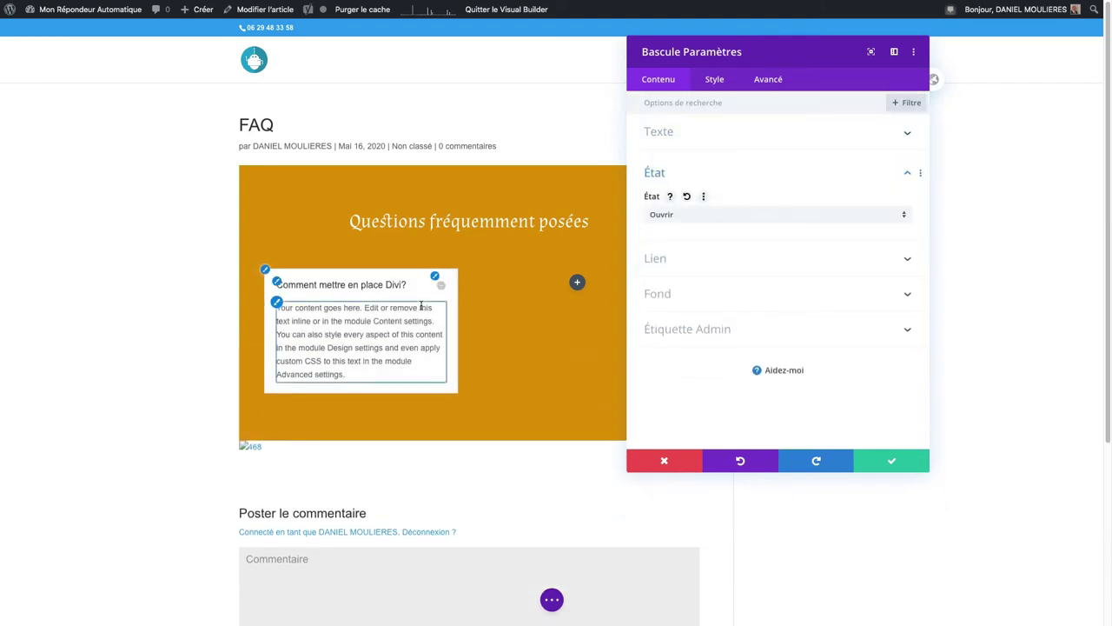
pyautogui.click(664, 216)
pyautogui.click(672, 227)
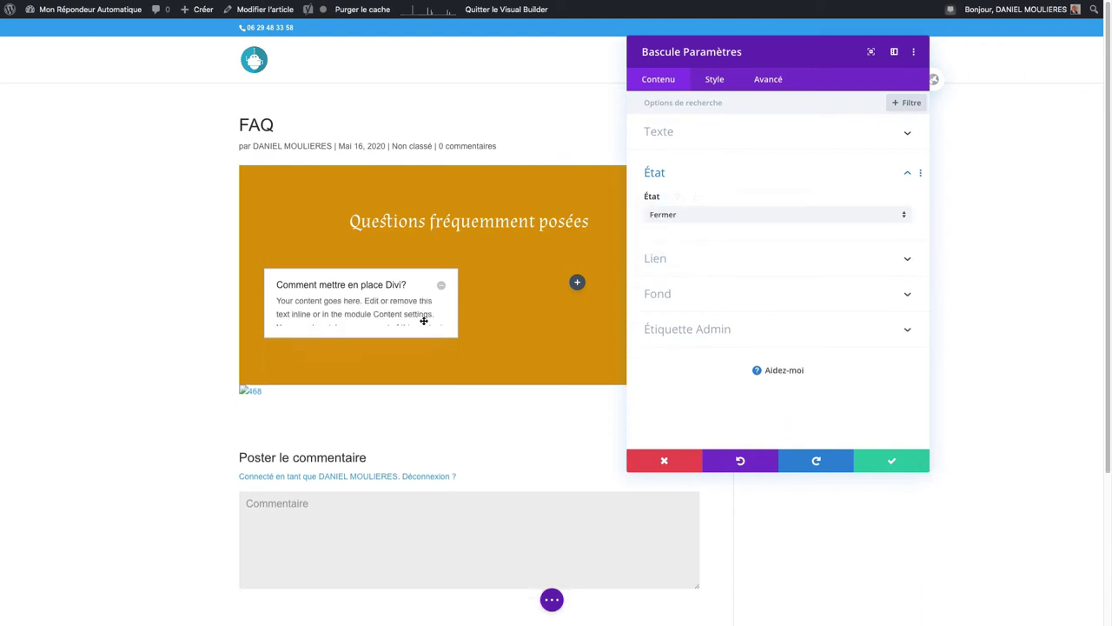
# Step: Review the toggle's link and admin label options and set its background color to the section's orange
pyautogui.click(695, 264)
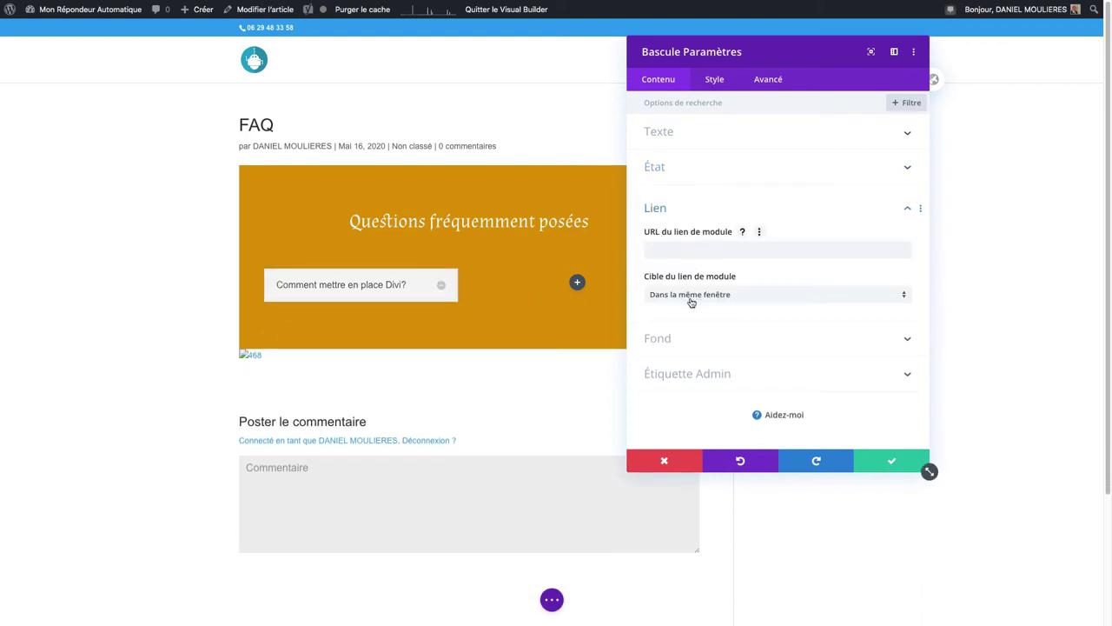
pyautogui.click(679, 342)
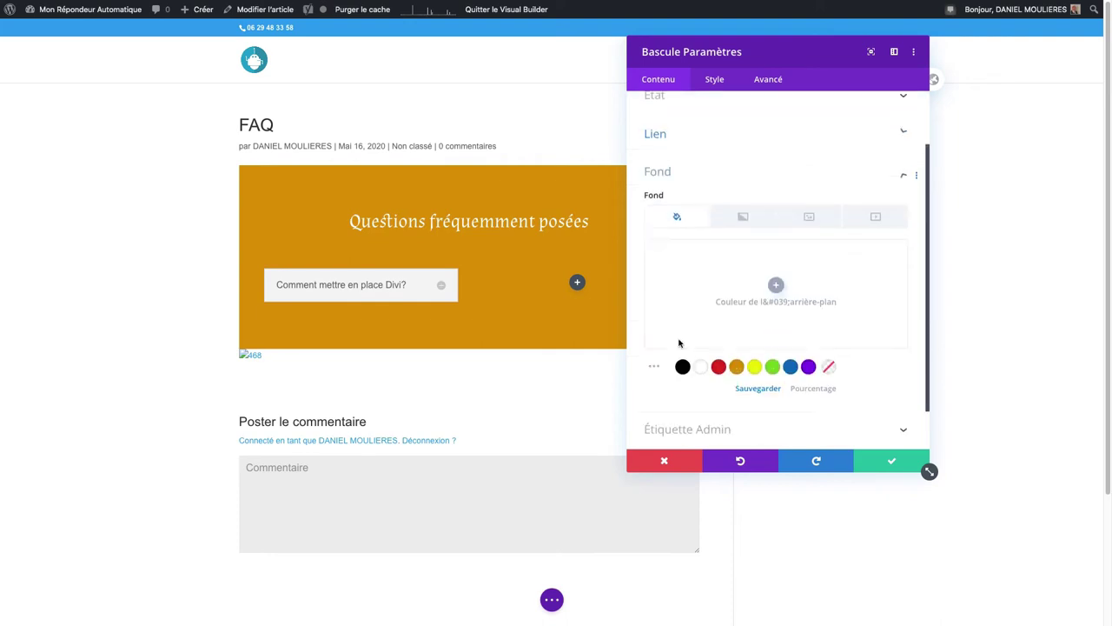
pyautogui.click(738, 319)
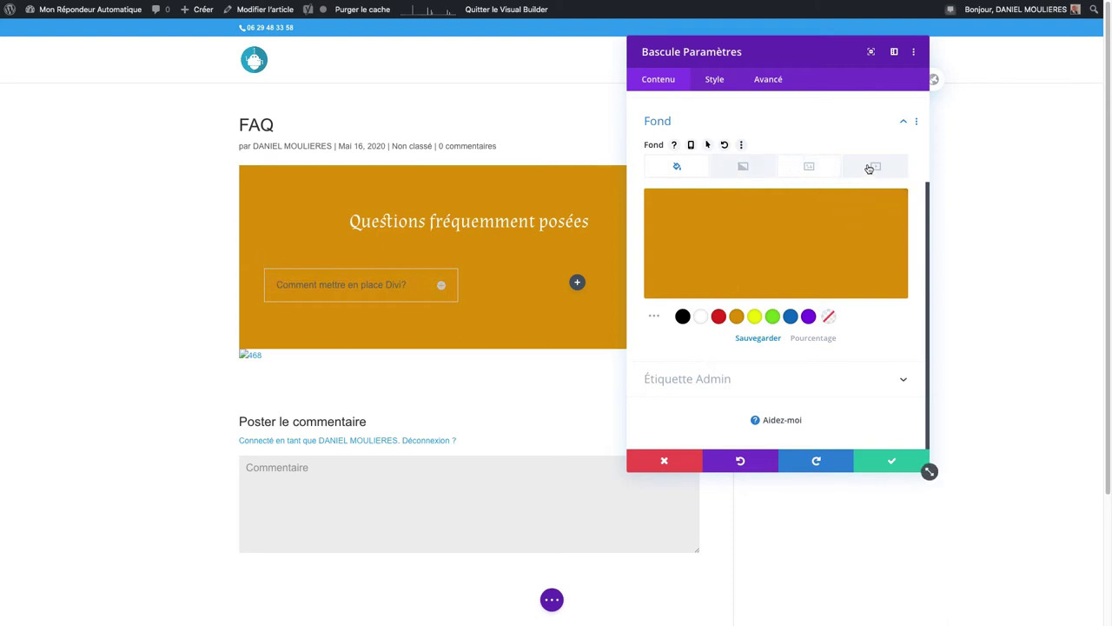
pyautogui.click(705, 380)
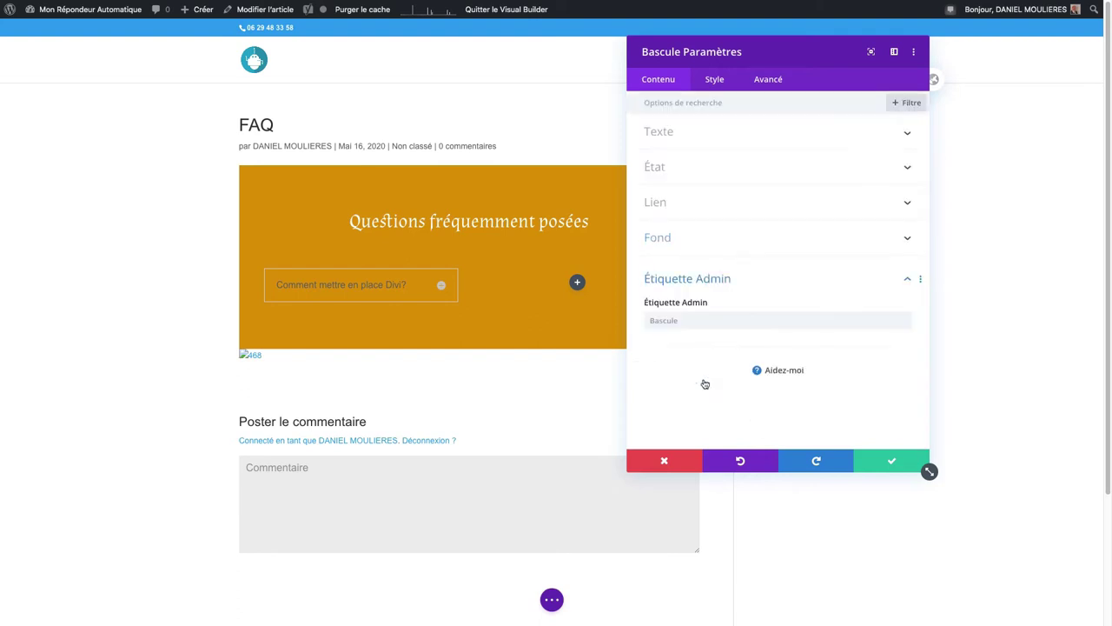
# Step: Color the toggle's icon white, enable a custom icon size and set it to 21px
pyautogui.click(714, 79)
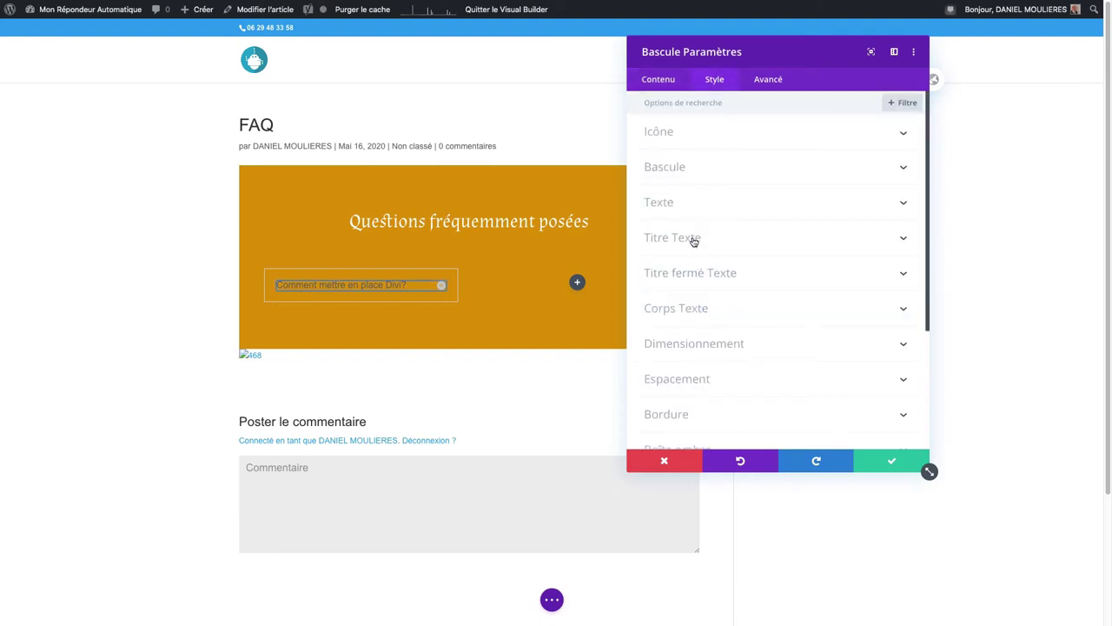
pyautogui.click(670, 136)
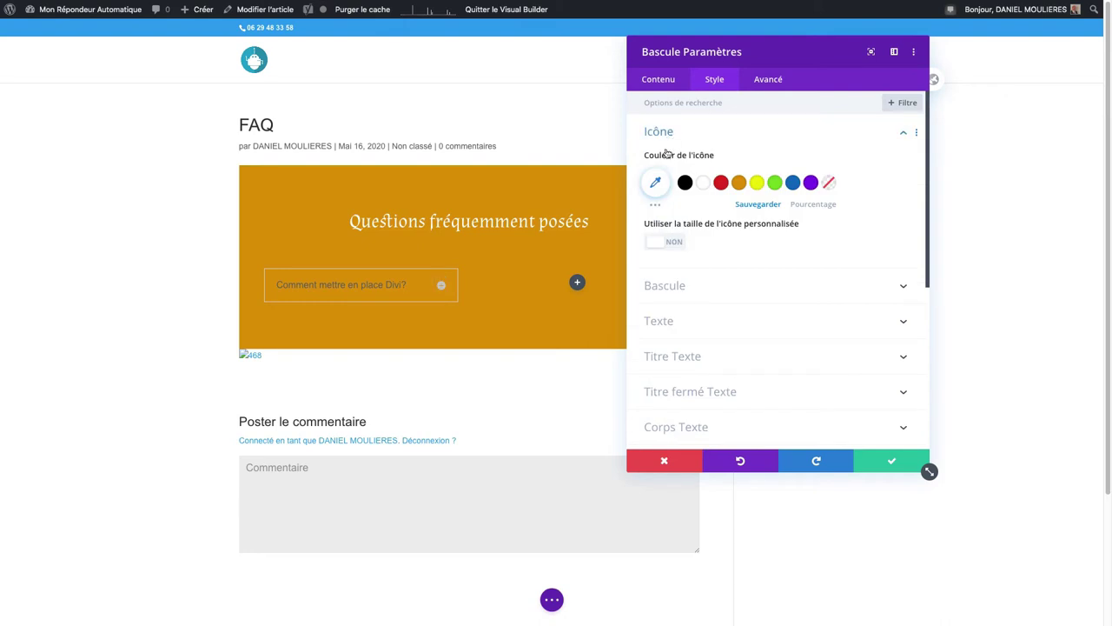
pyautogui.click(705, 184)
pyautogui.click(662, 243)
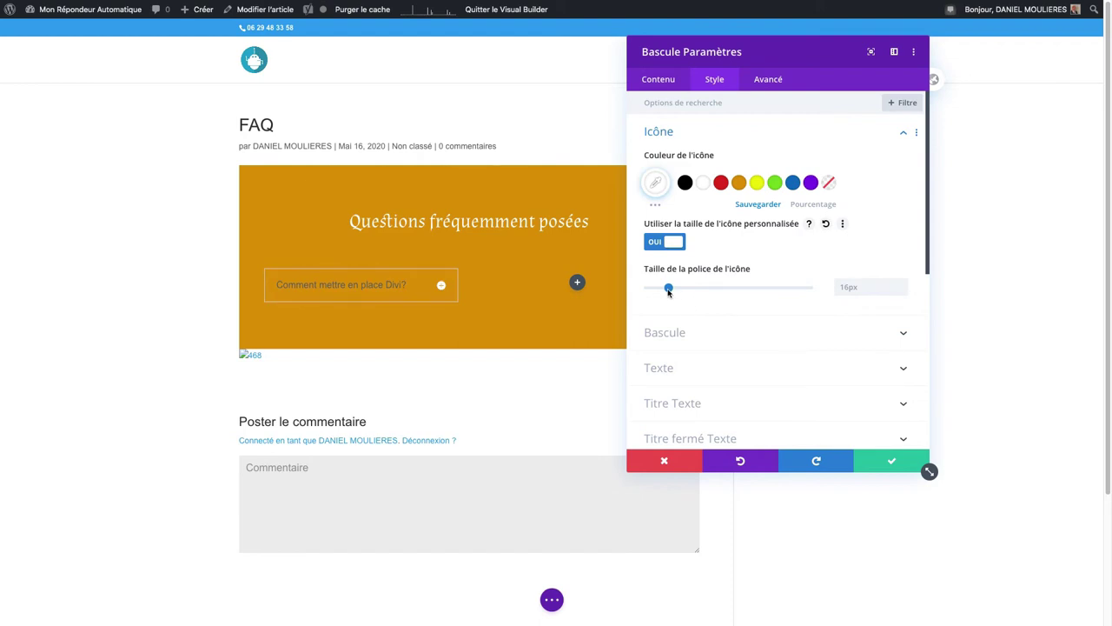
pyautogui.moveTo(668, 289); pyautogui.dragTo(675, 289)
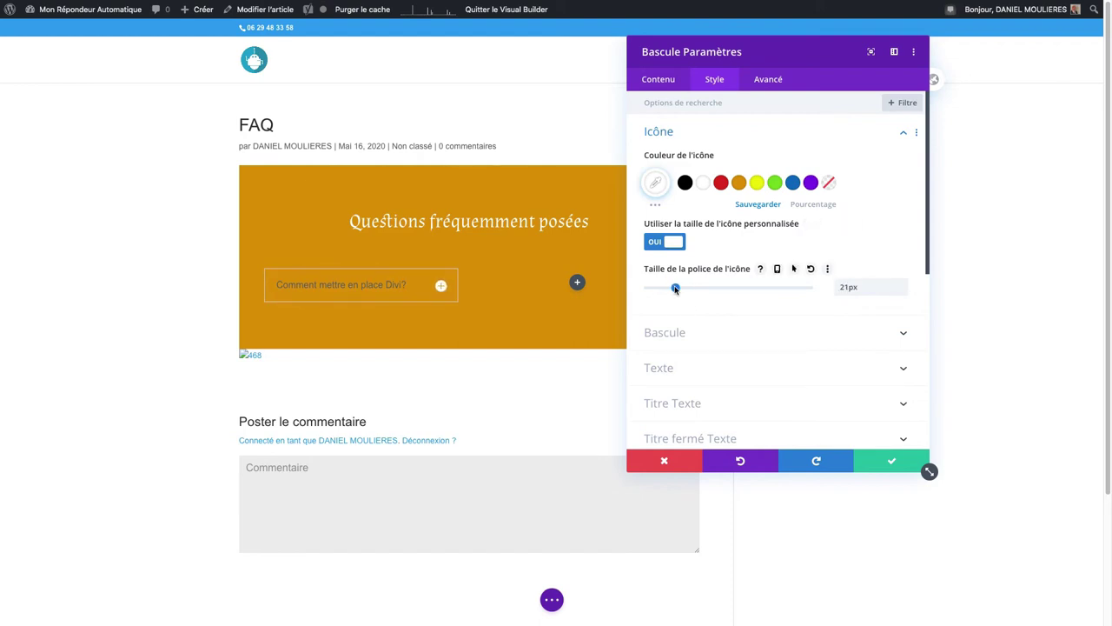
# Step: Try a burnt-orange open-state background on the expanded toggle, then set that background to the section's orange
pyautogui.click(682, 336)
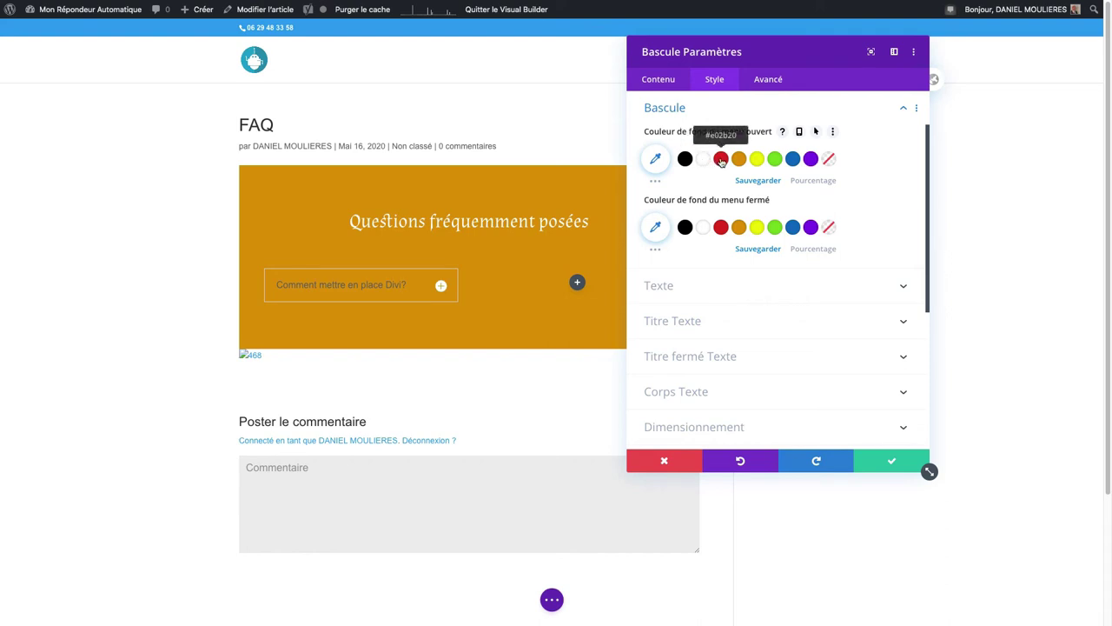
pyautogui.click(655, 180)
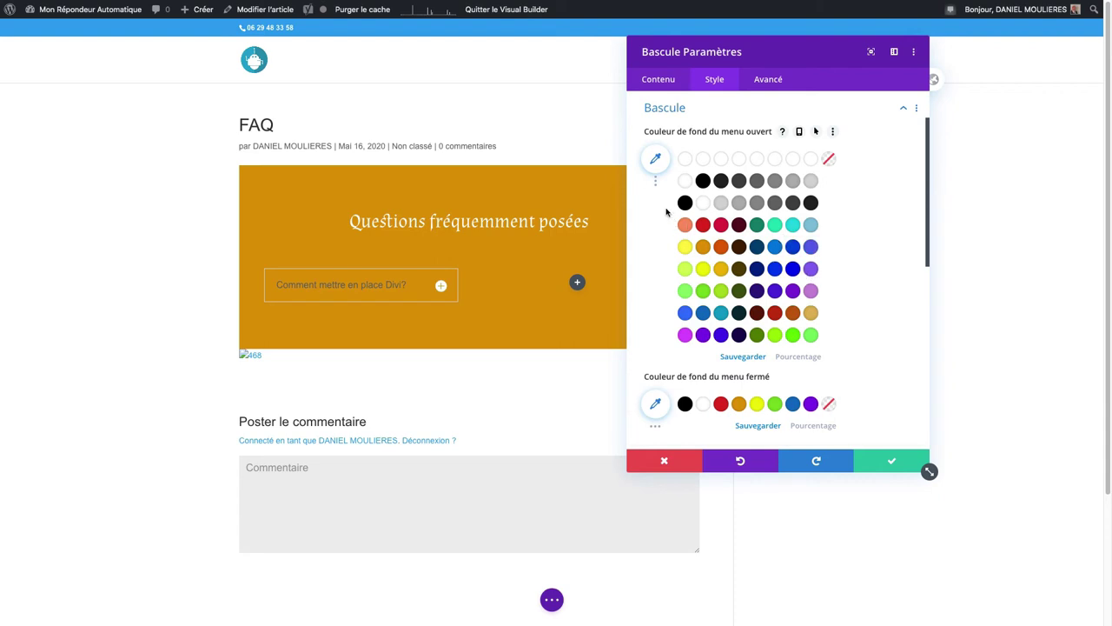
pyautogui.click(794, 313)
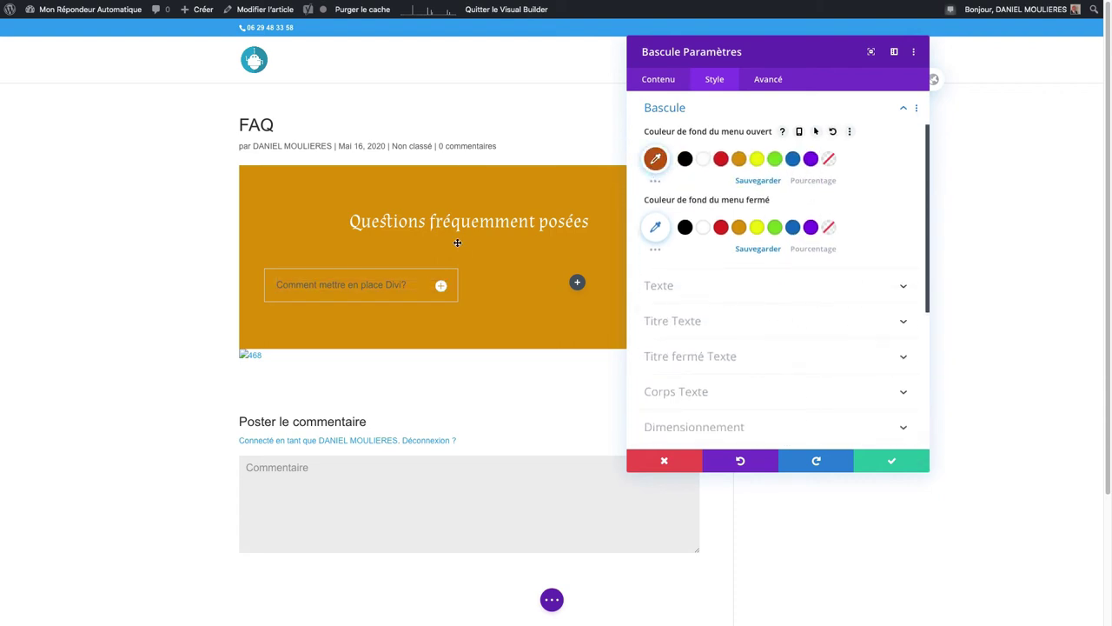
pyautogui.click(374, 285)
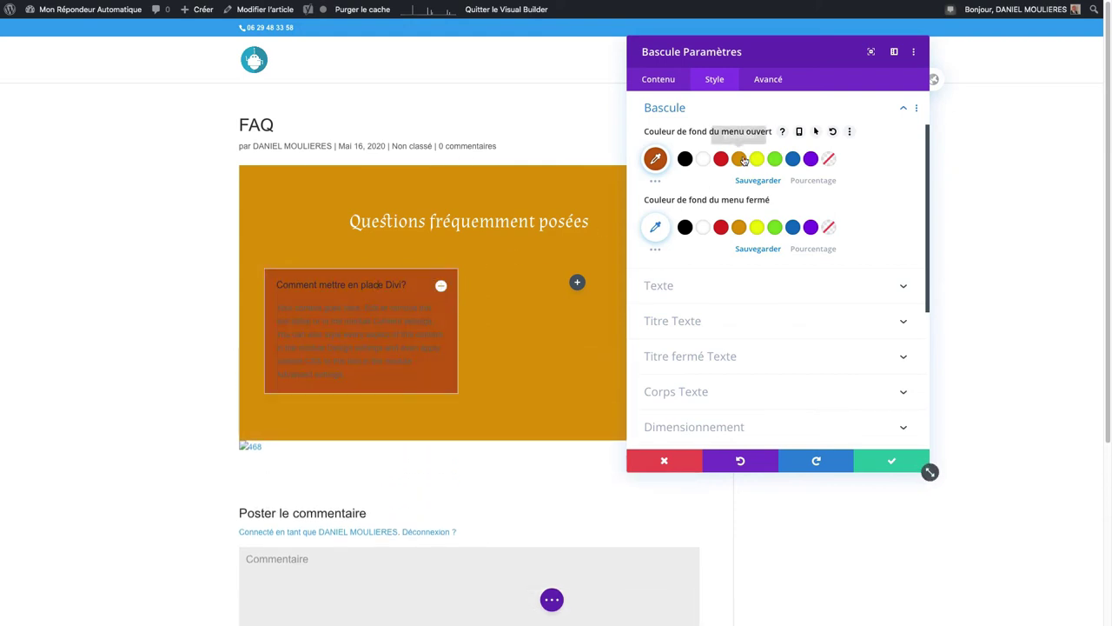
pyautogui.click(739, 158)
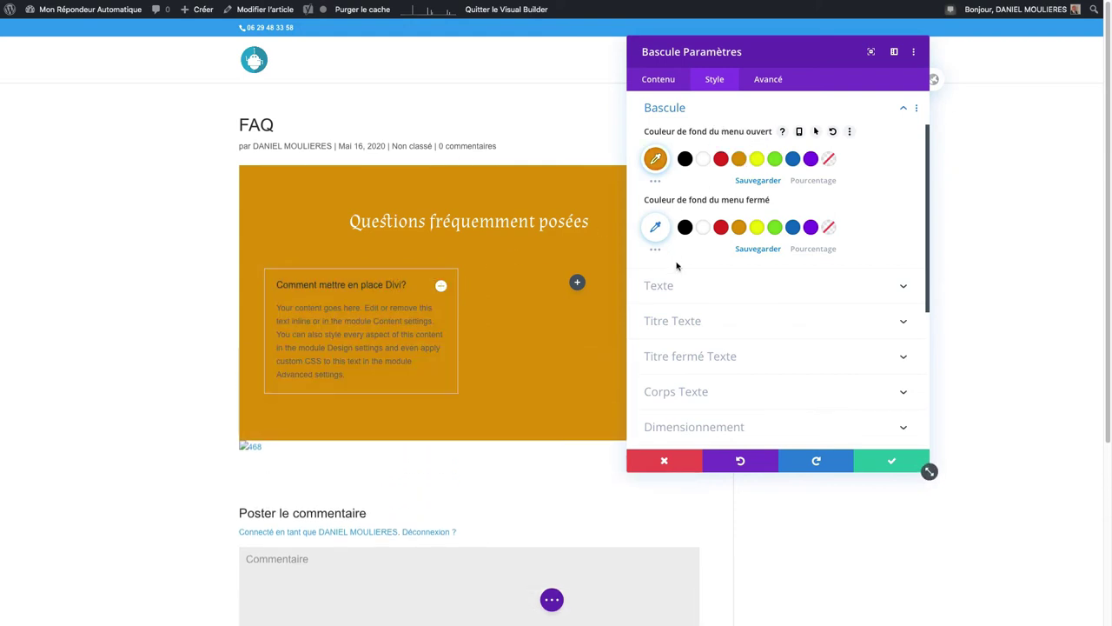
# Step: Try red #e02b20 as the closed-state background on the collapsed toggle, then set that background to the section's orange
pyautogui.click(722, 228)
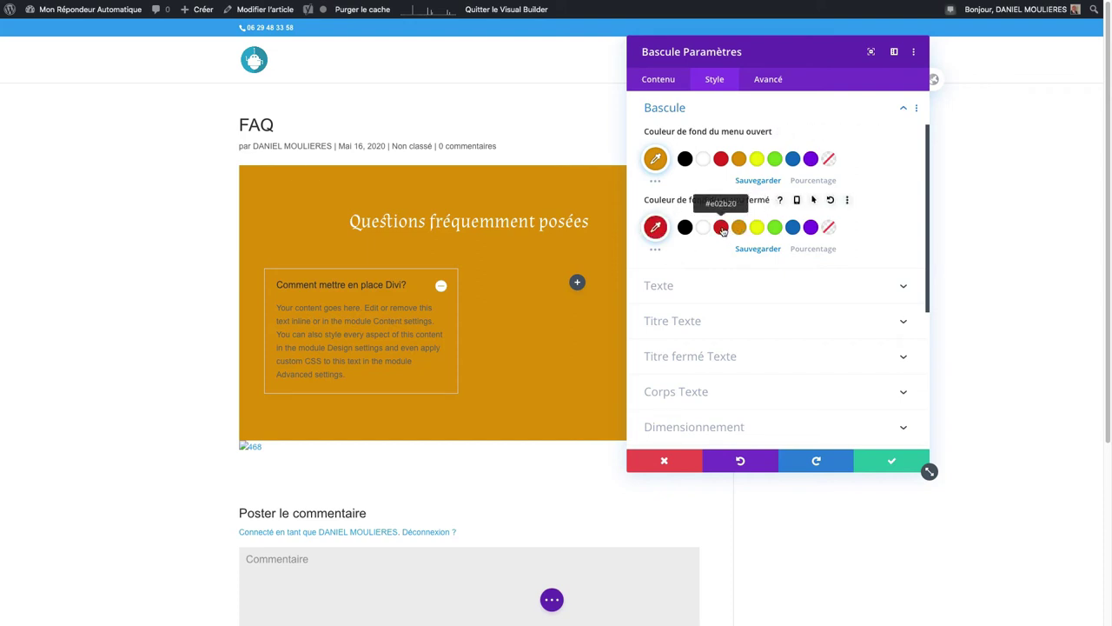
pyautogui.click(440, 285)
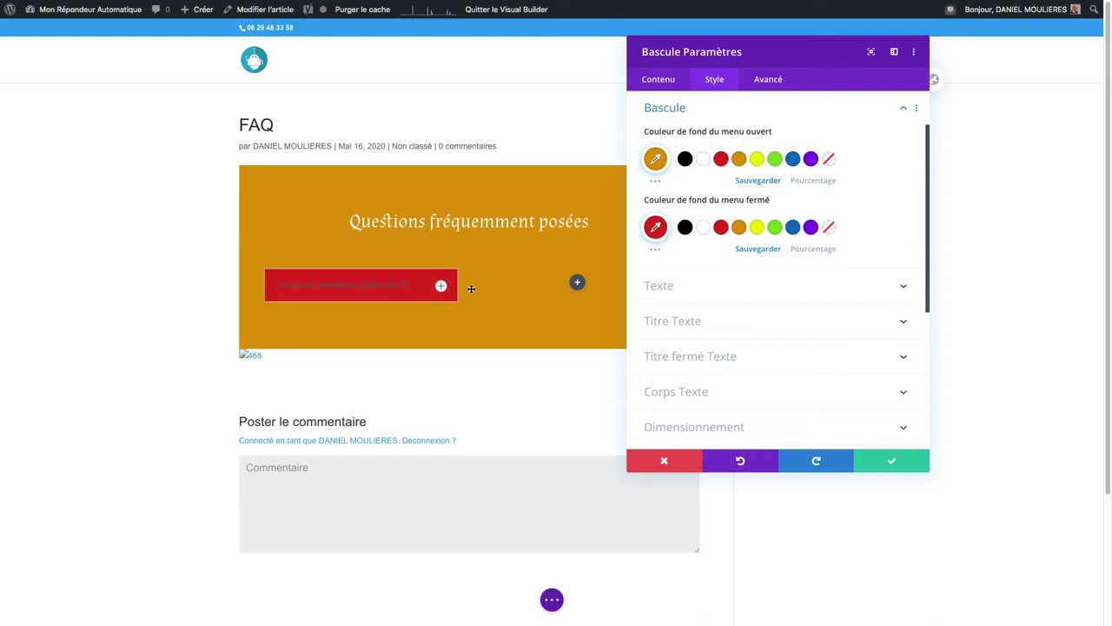
pyautogui.click(738, 227)
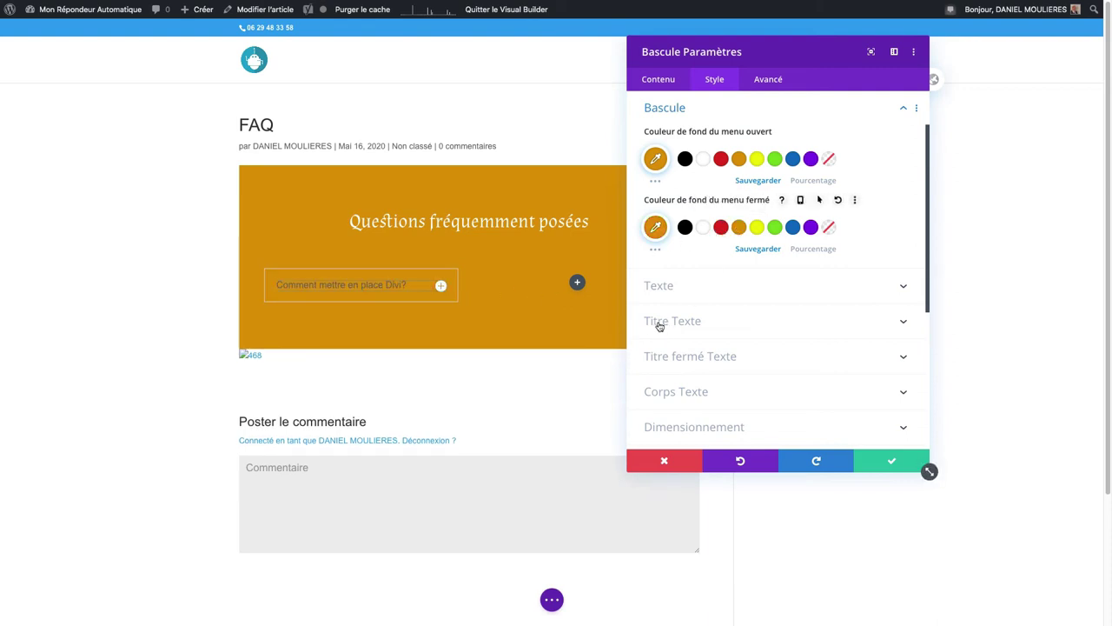
# Step: Expand the toggle on the page and set its title text color (Couleur du texte Titre) to white #ffffff
pyautogui.click(703, 287)
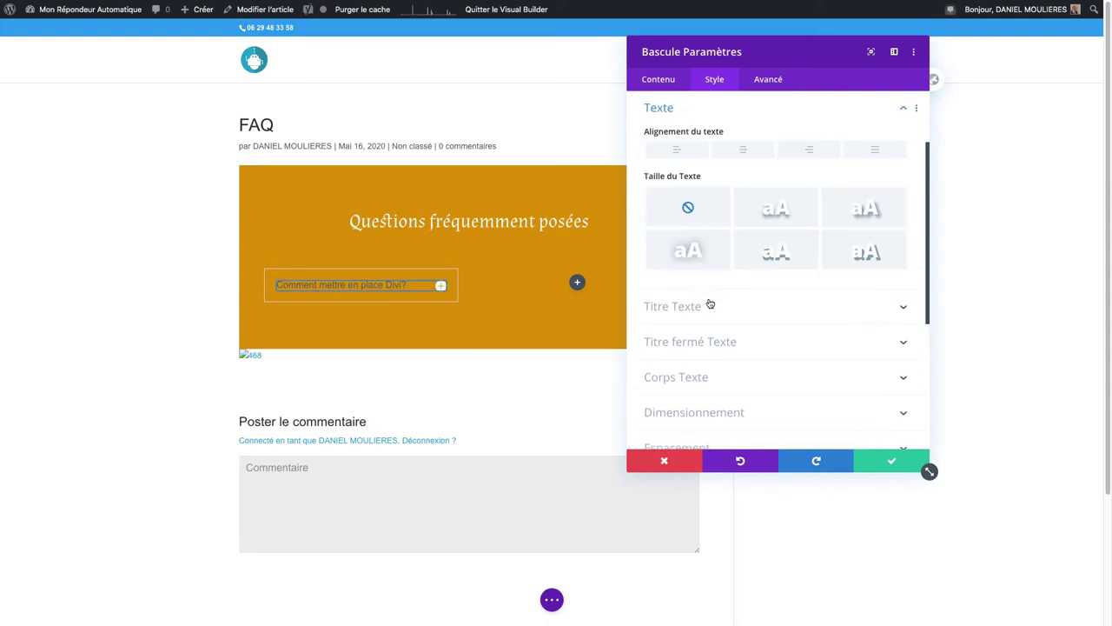
pyautogui.click(440, 286)
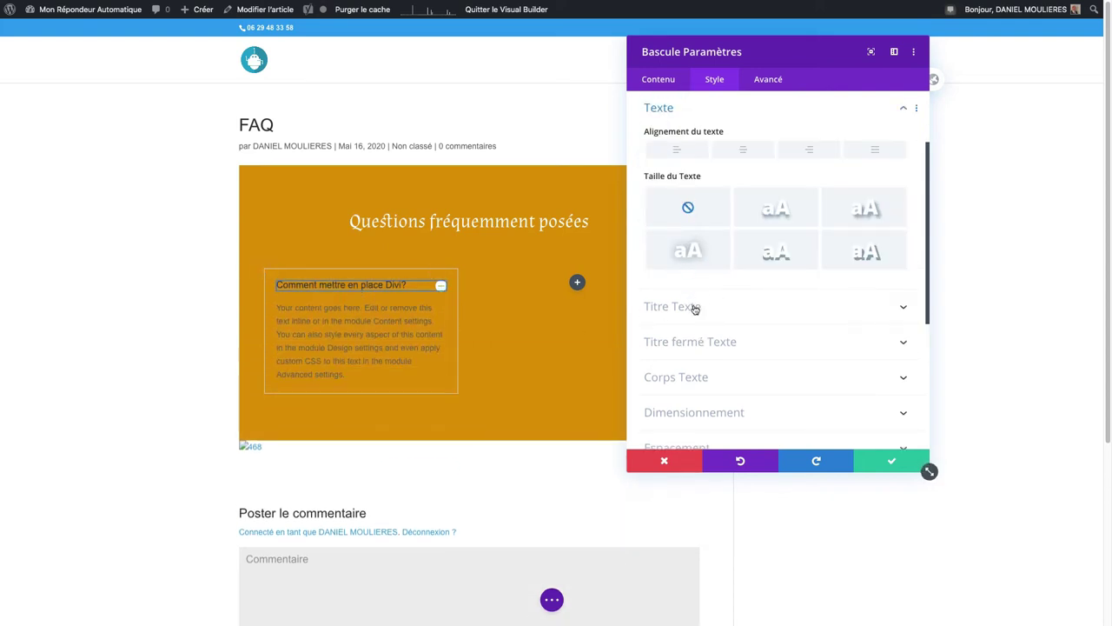
pyautogui.click(695, 308)
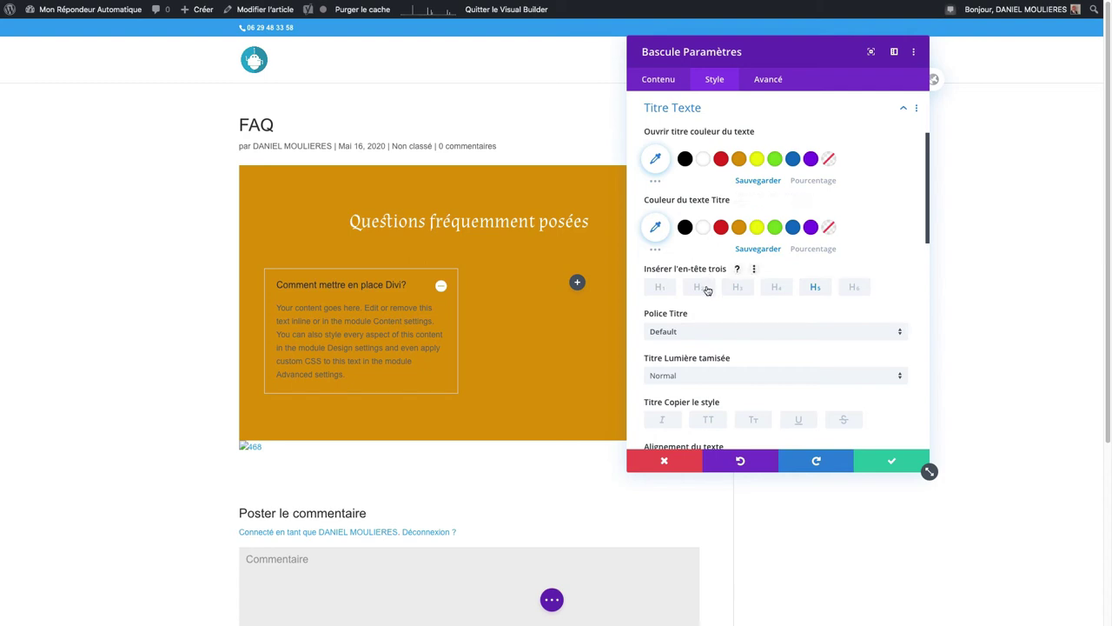
pyautogui.click(703, 229)
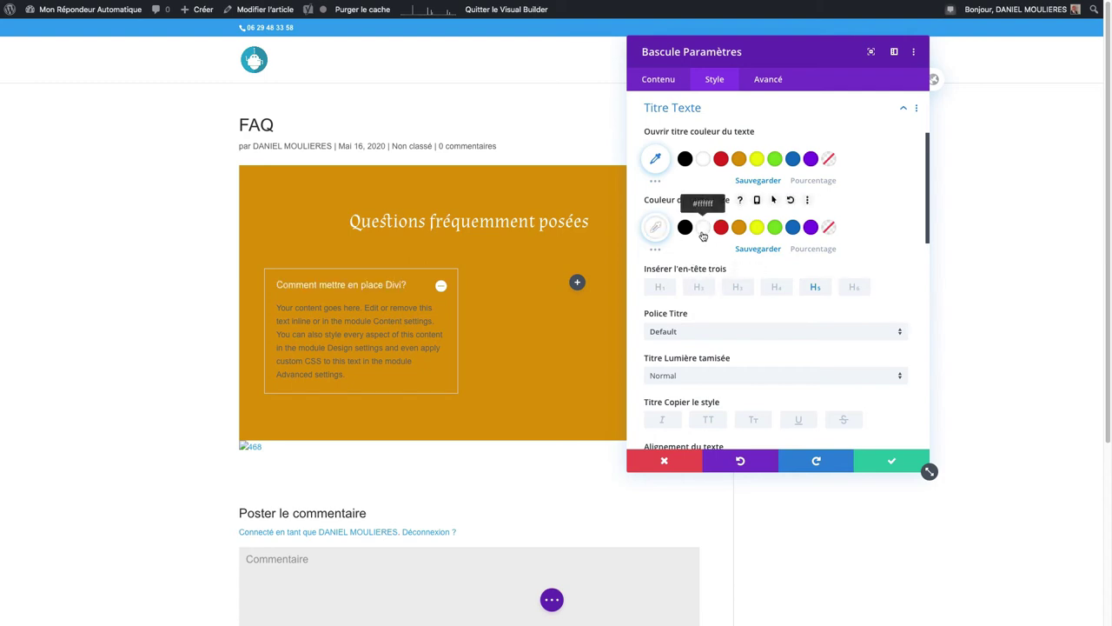
# Step: Change the toggle's title font to BioRhyme
pyautogui.click(702, 335)
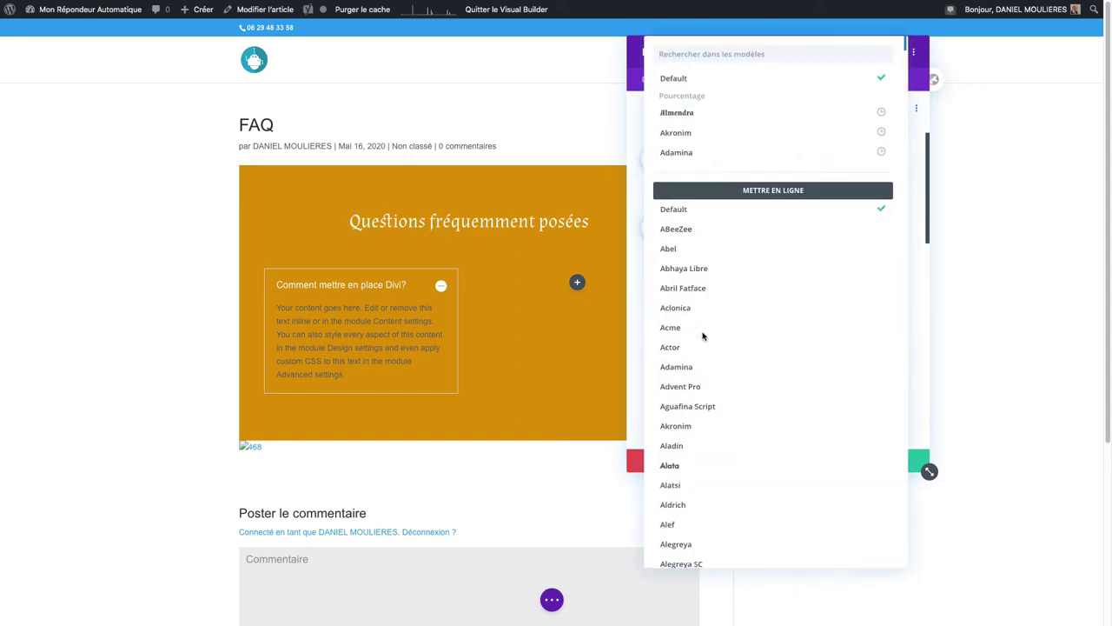
pyautogui.scroll(-15, 695, 339)
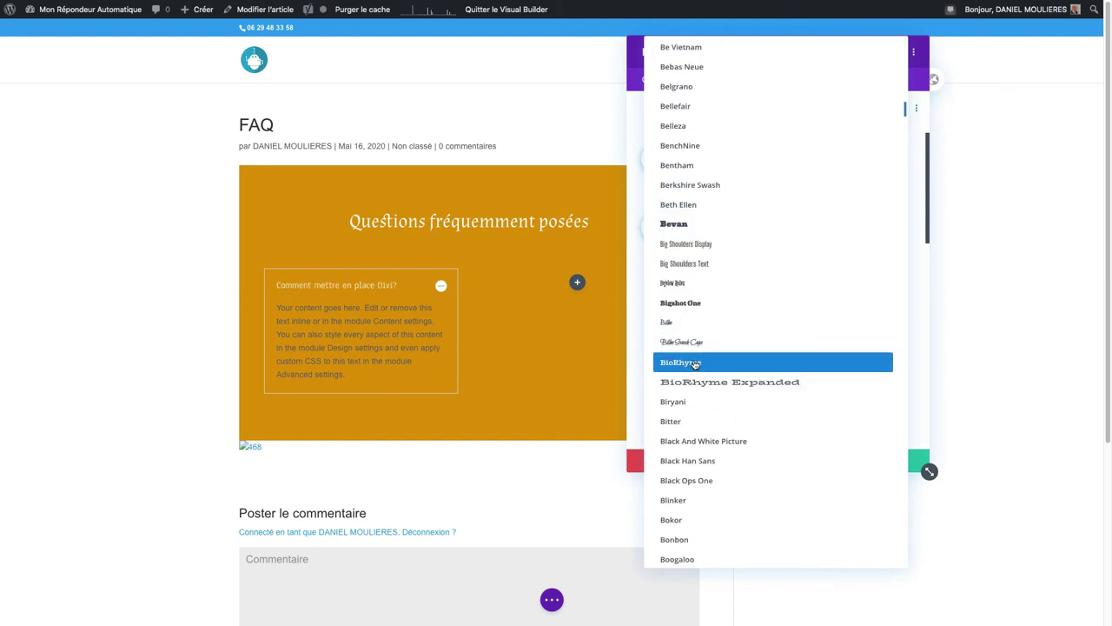
pyautogui.click(696, 363)
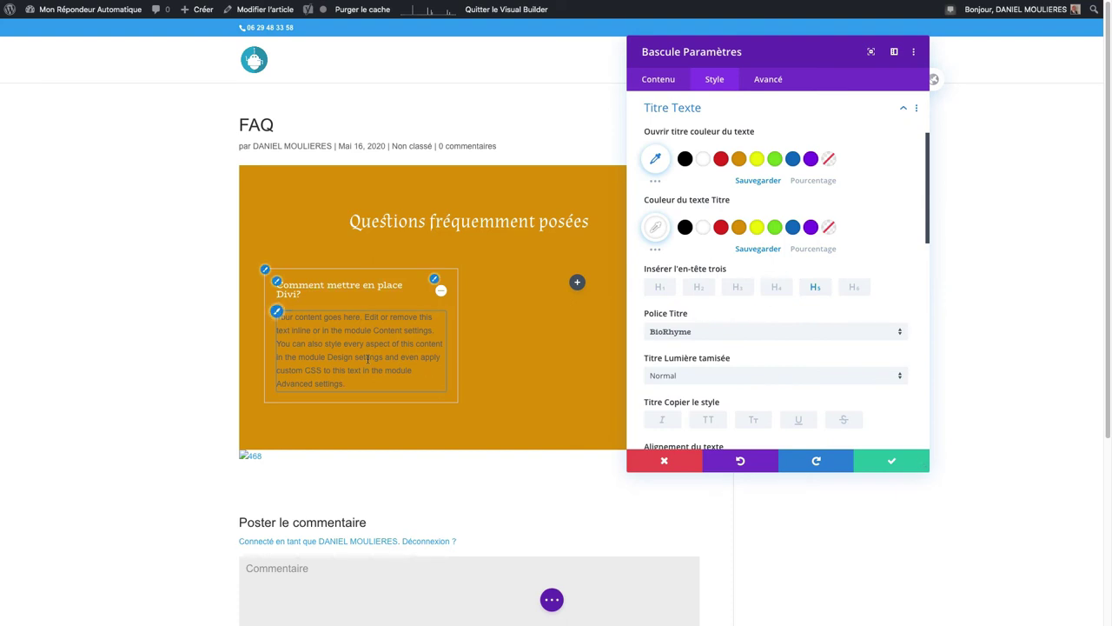
# Step: Try a 20px title text size on the toggle, set it to 17px and review the remaining title text options
pyautogui.scroll(-5, 783, 360)
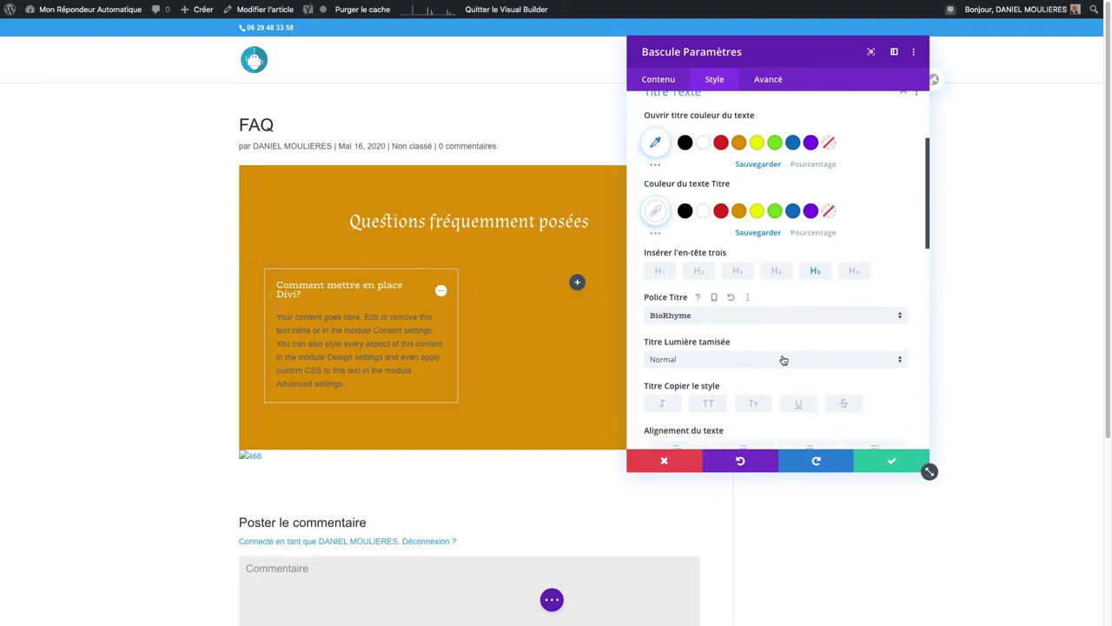
pyautogui.scroll(-2, 784, 358)
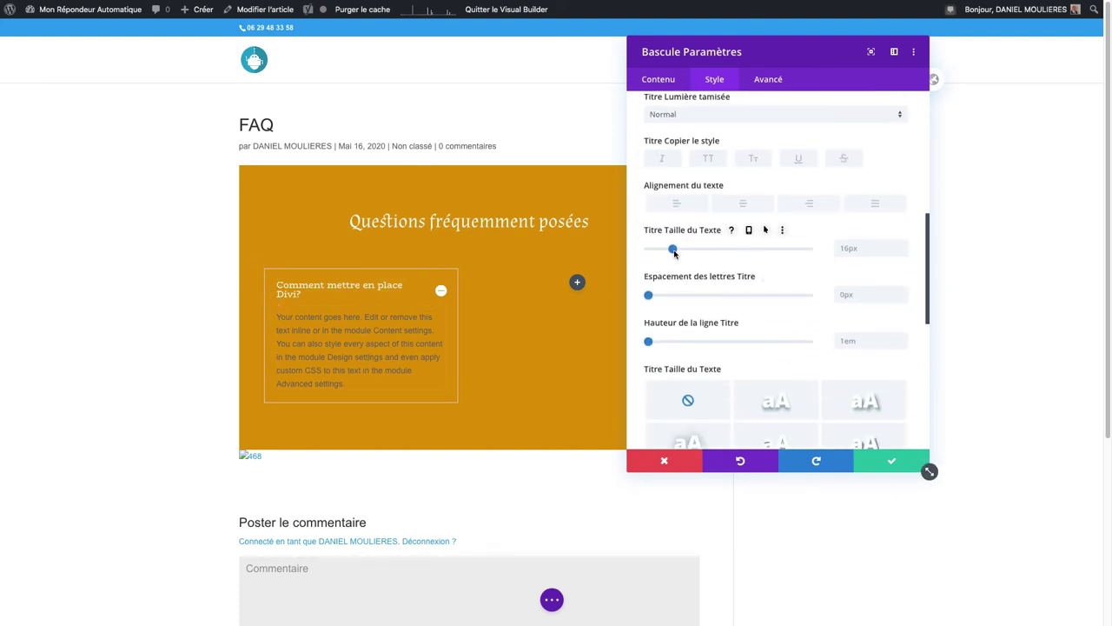
pyautogui.moveTo(672, 249); pyautogui.dragTo(680, 252)
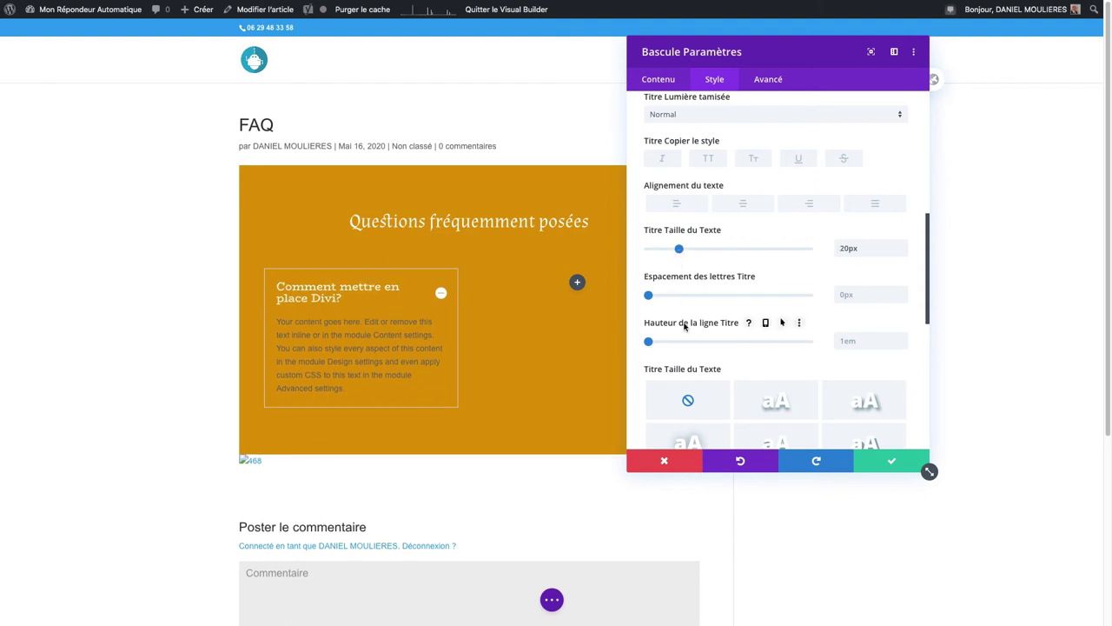
pyautogui.moveTo(677, 252); pyautogui.dragTo(674, 251)
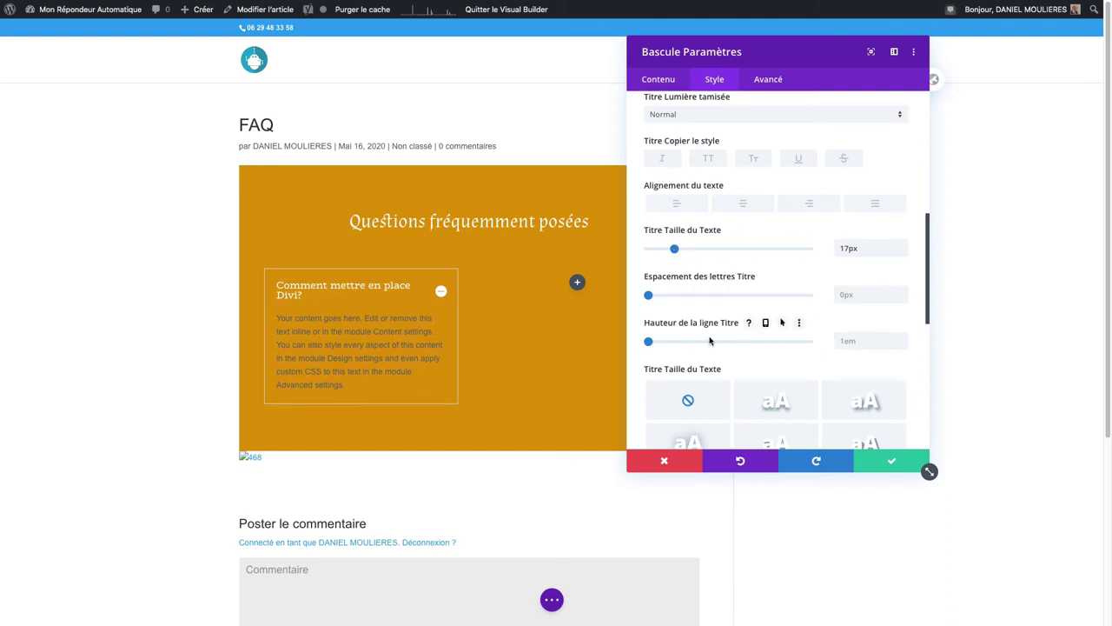
pyautogui.scroll(-3, 710, 340)
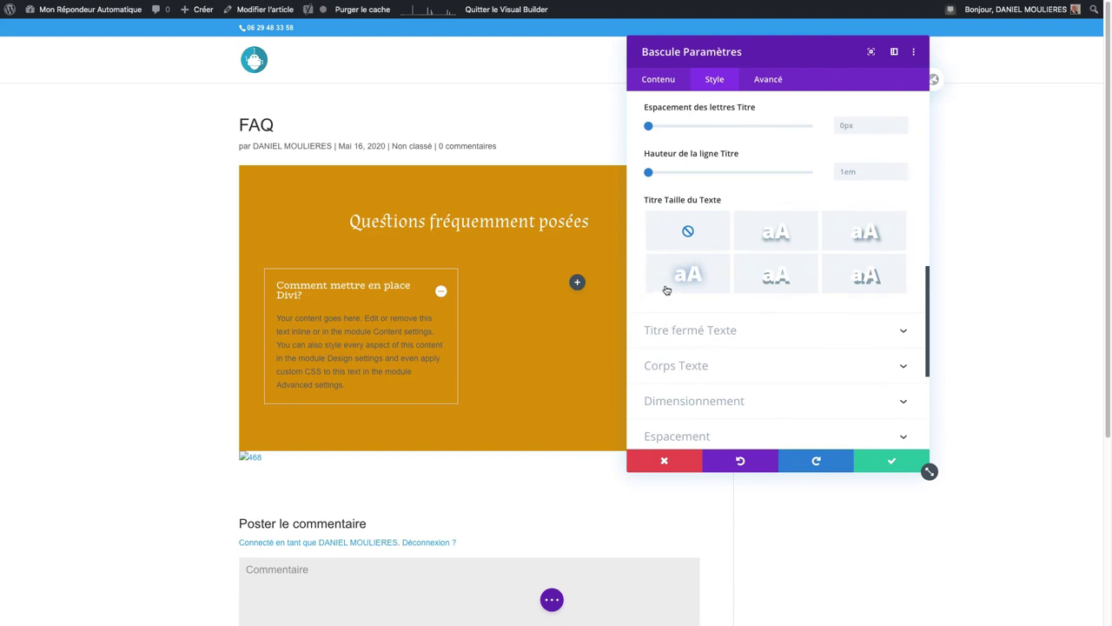
pyautogui.scroll(2, 666, 289)
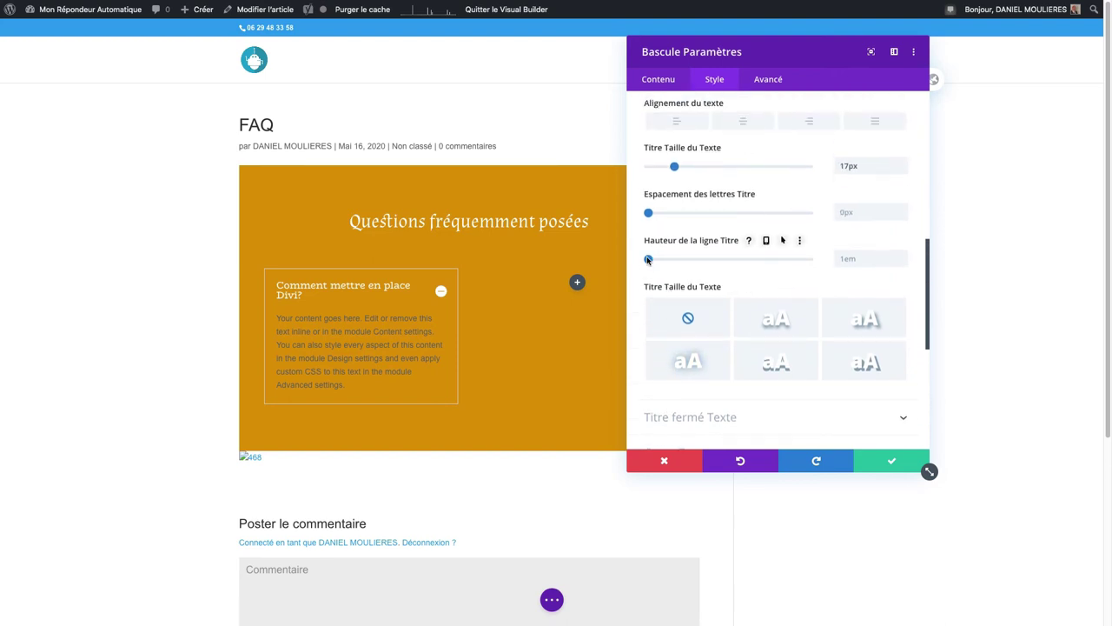
# Step: Set the toggle's body text color to white, try a 15px body text size and return it to 14px
pyautogui.click(356, 344)
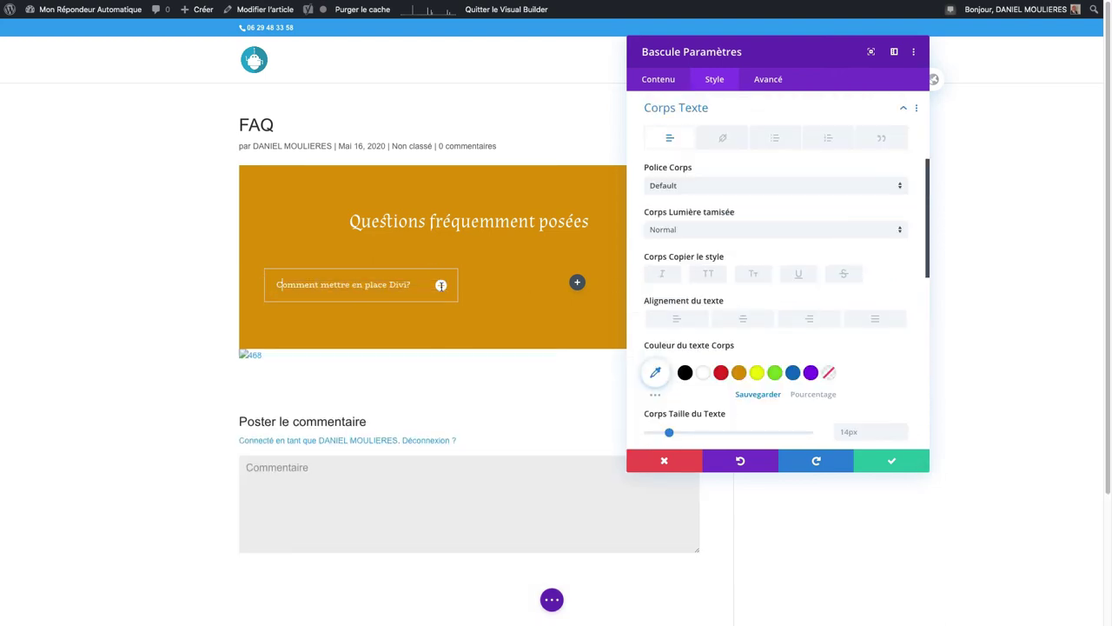
pyautogui.click(704, 373)
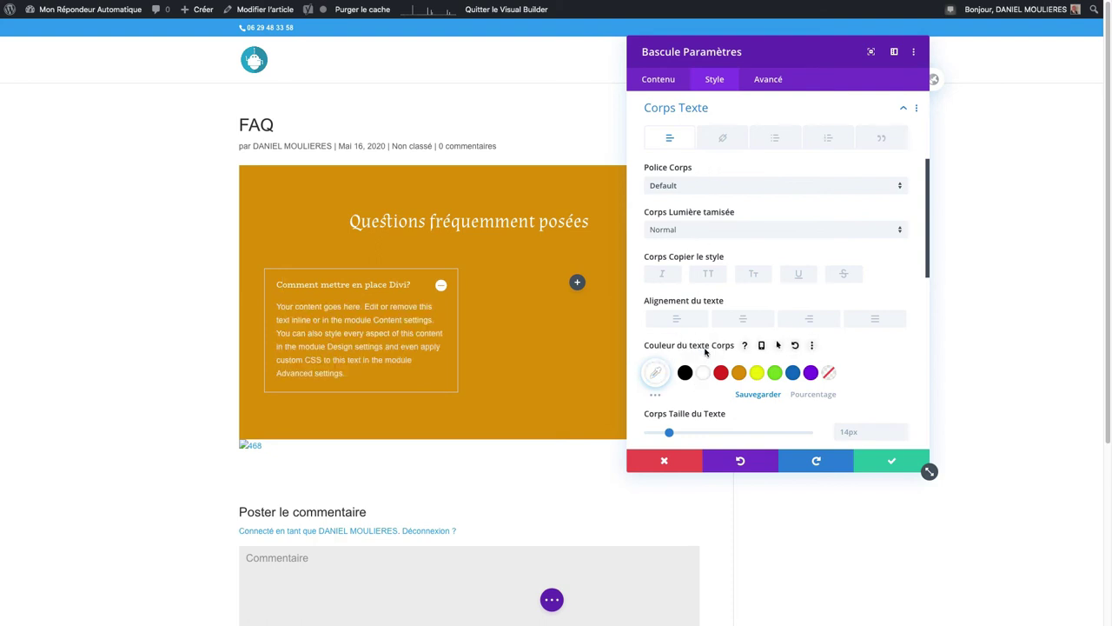
pyautogui.moveTo(669, 431); pyautogui.dragTo(671, 433)
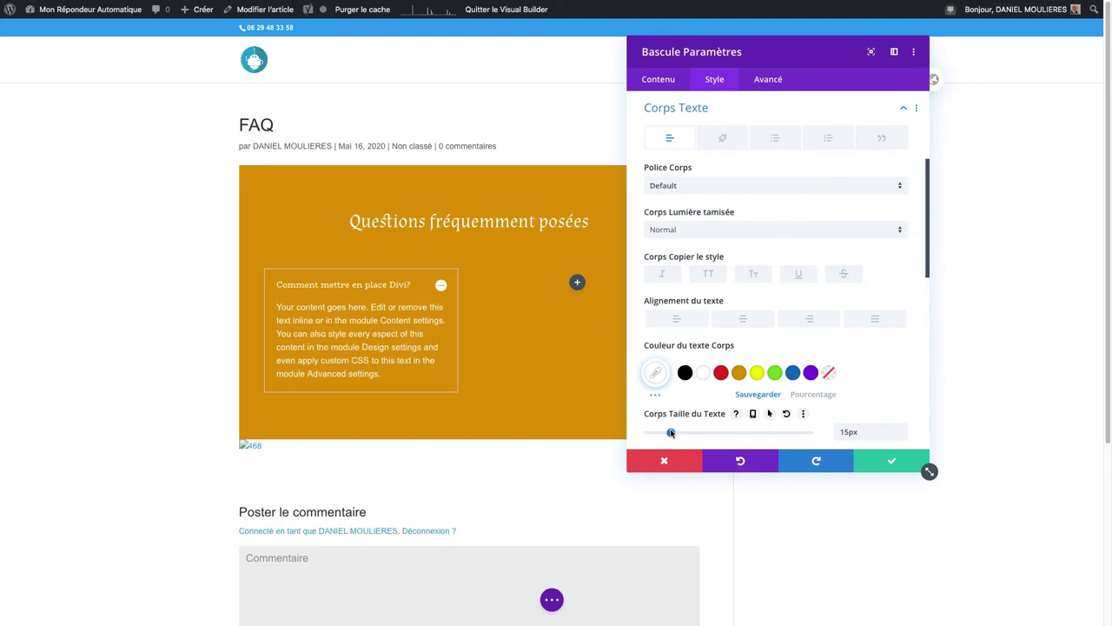
pyautogui.moveTo(671, 433); pyautogui.dragTo(669, 432)
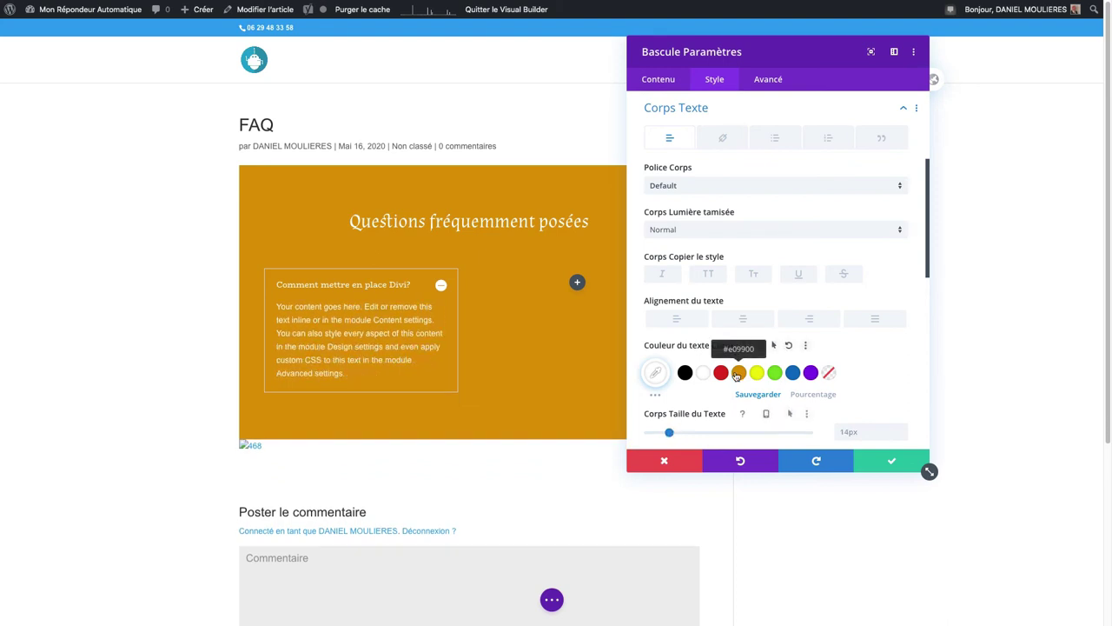
pyautogui.scroll(-2, 739, 395)
pyautogui.scroll(-2, 739, 394)
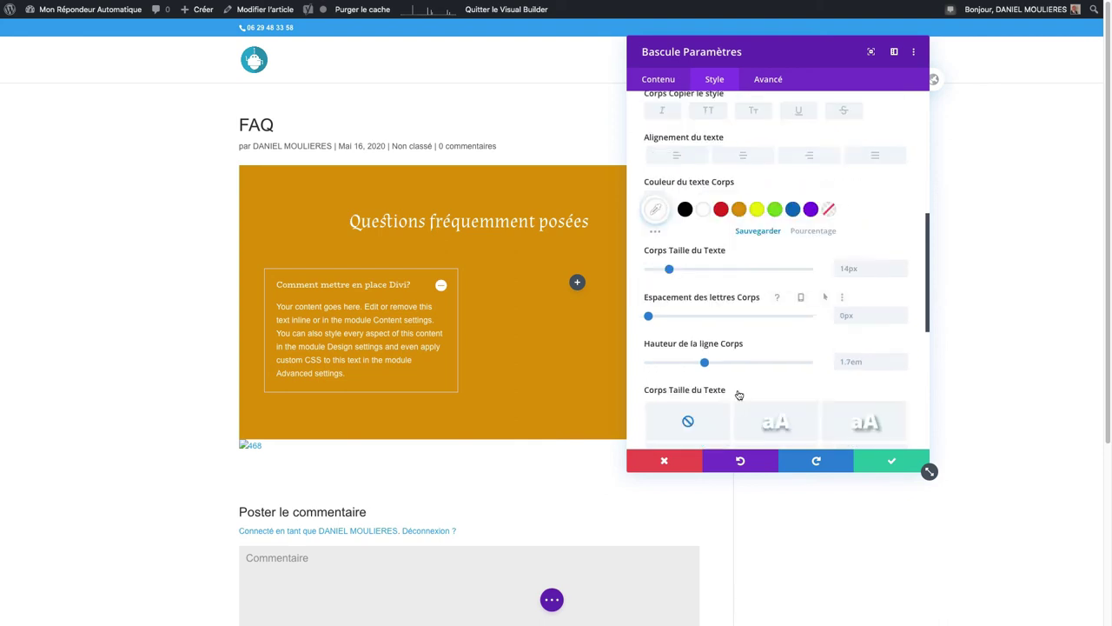
pyautogui.scroll(-1, 738, 391)
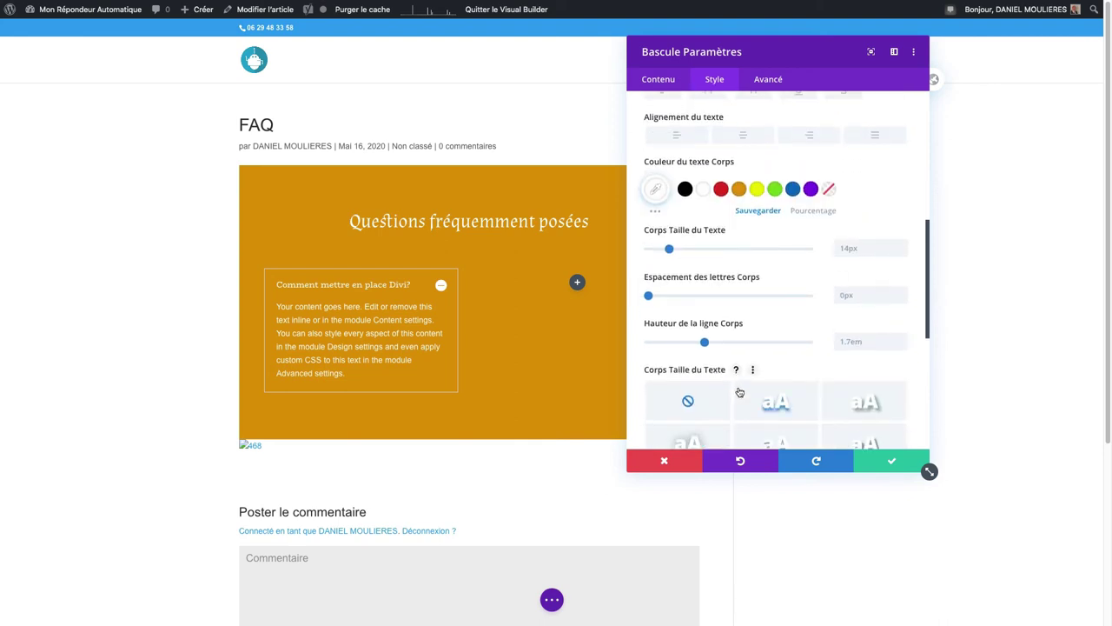
pyautogui.scroll(-5, 738, 390)
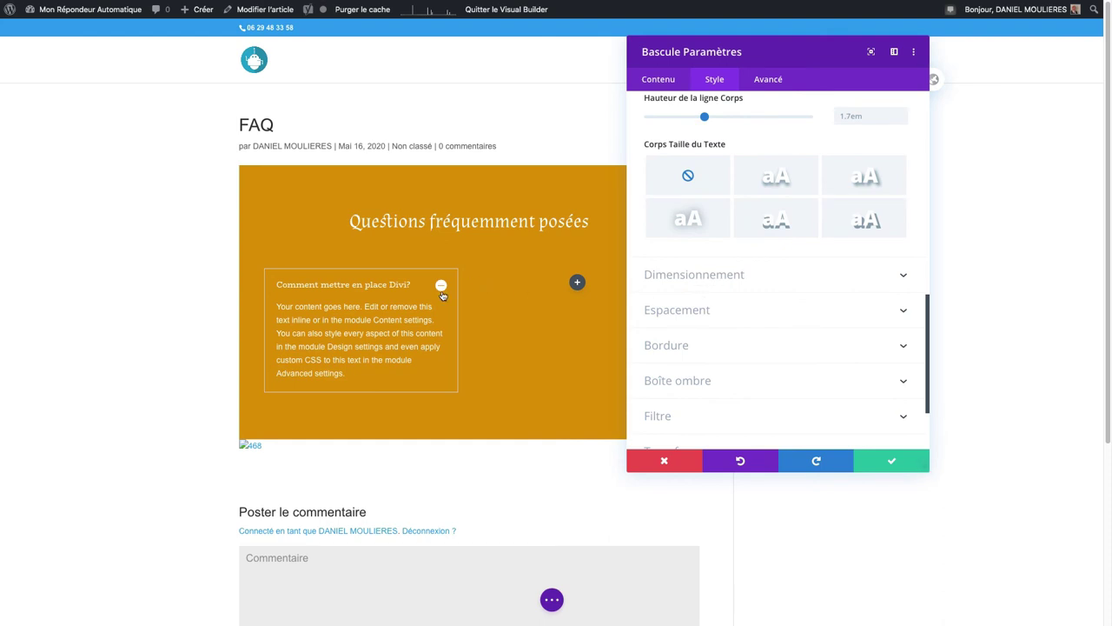
# Step: Give the toggle a 2px white border after reviewing its sizing and spacing options
pyautogui.click(720, 276)
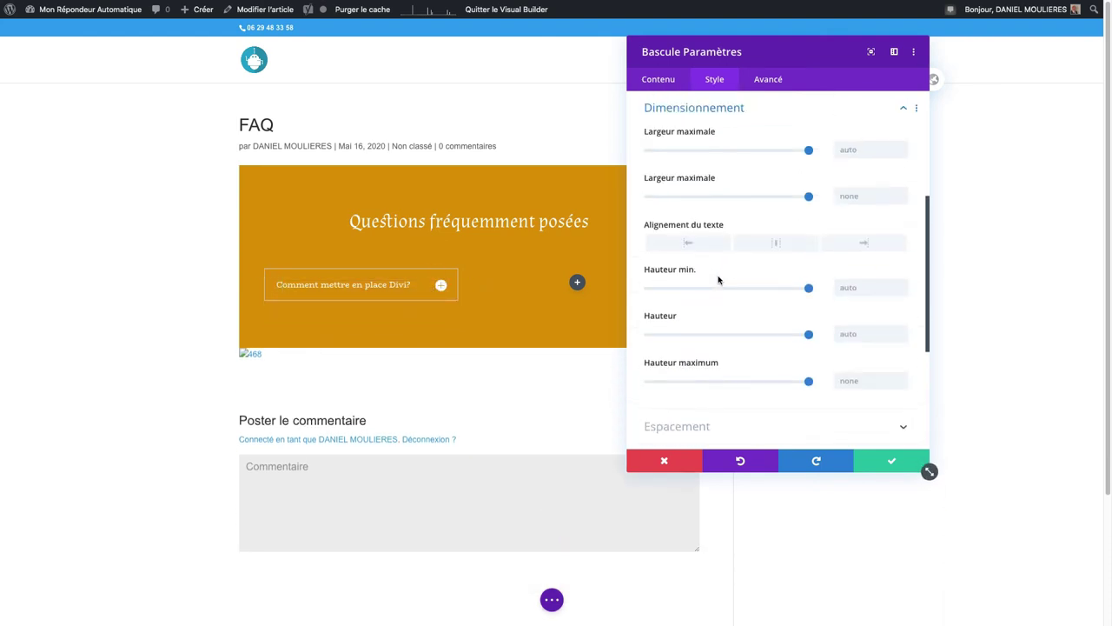
pyautogui.scroll(-2, 704, 339)
pyautogui.click(704, 351)
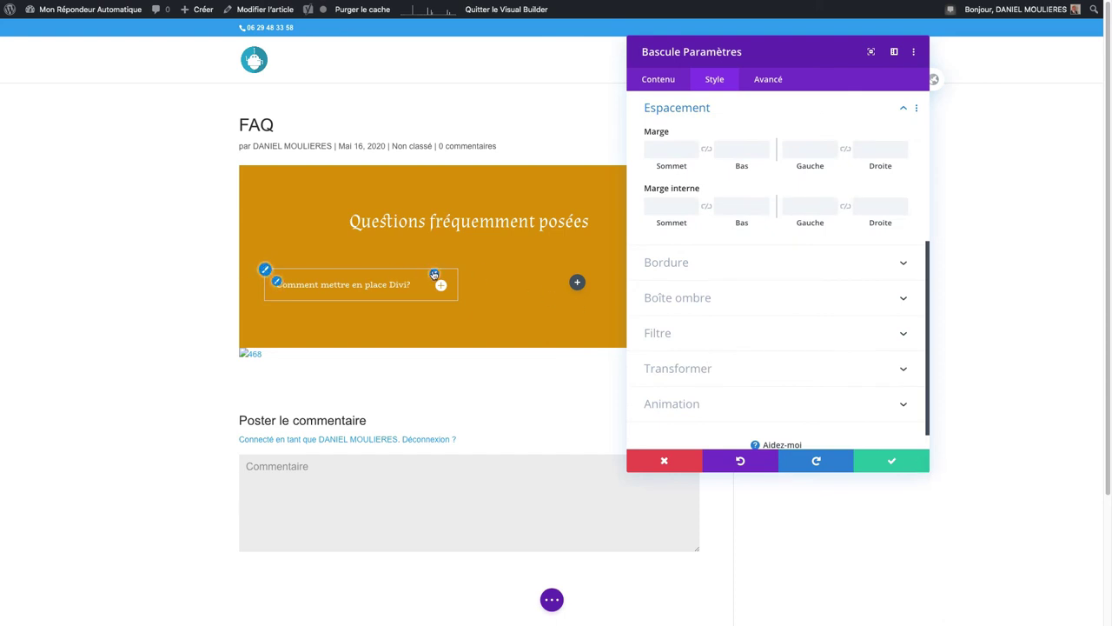
pyautogui.click(699, 266)
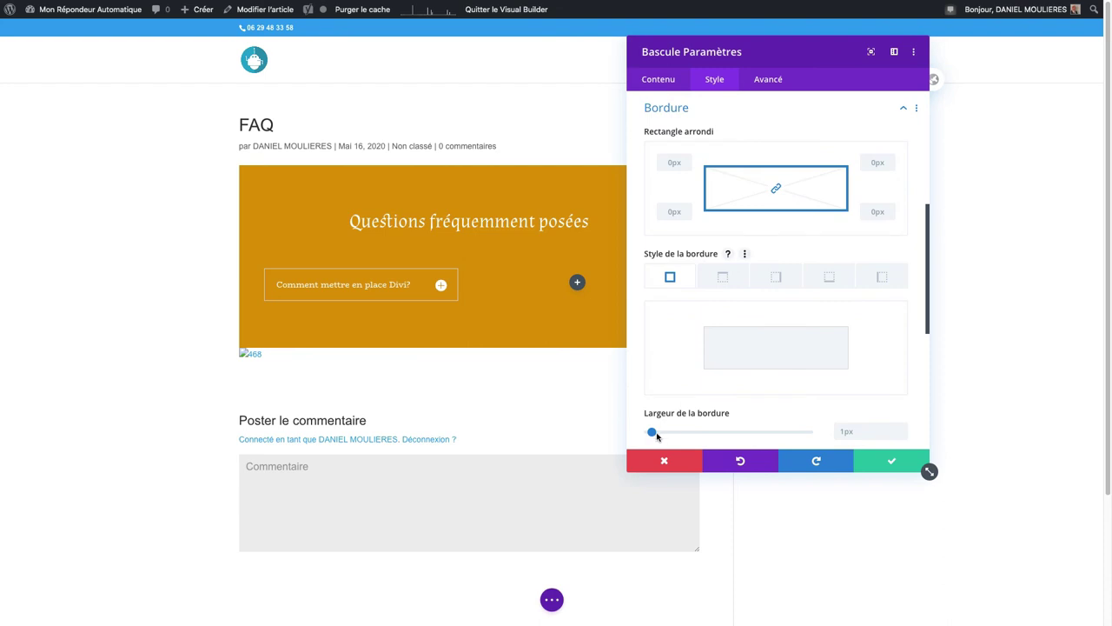
pyautogui.moveTo(657, 436); pyautogui.dragTo(669, 466)
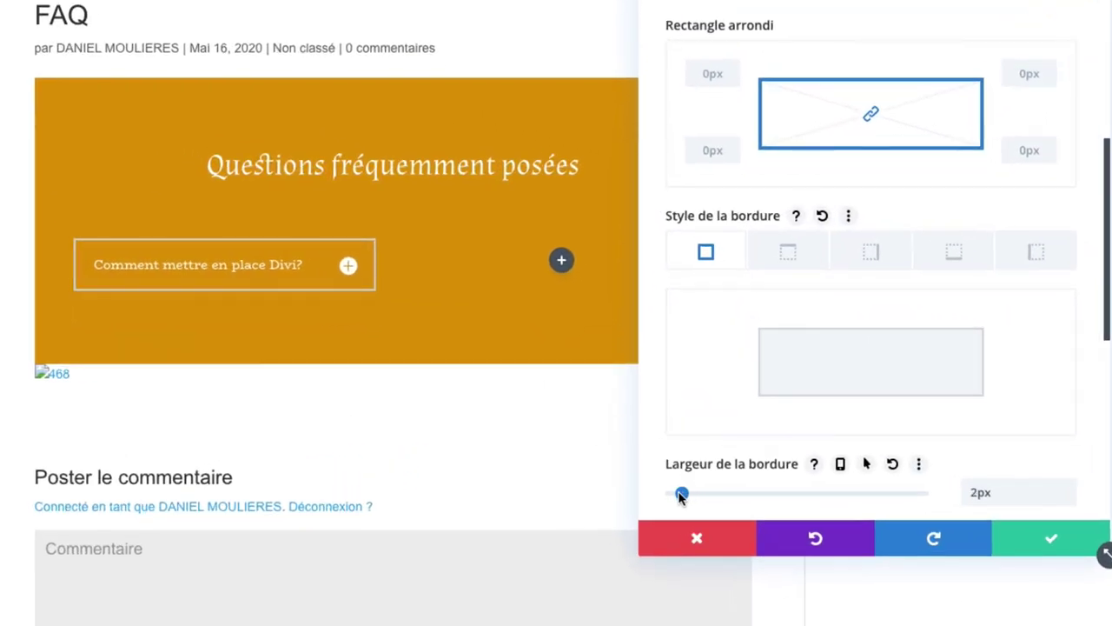
pyautogui.scroll(-5, 737, 426)
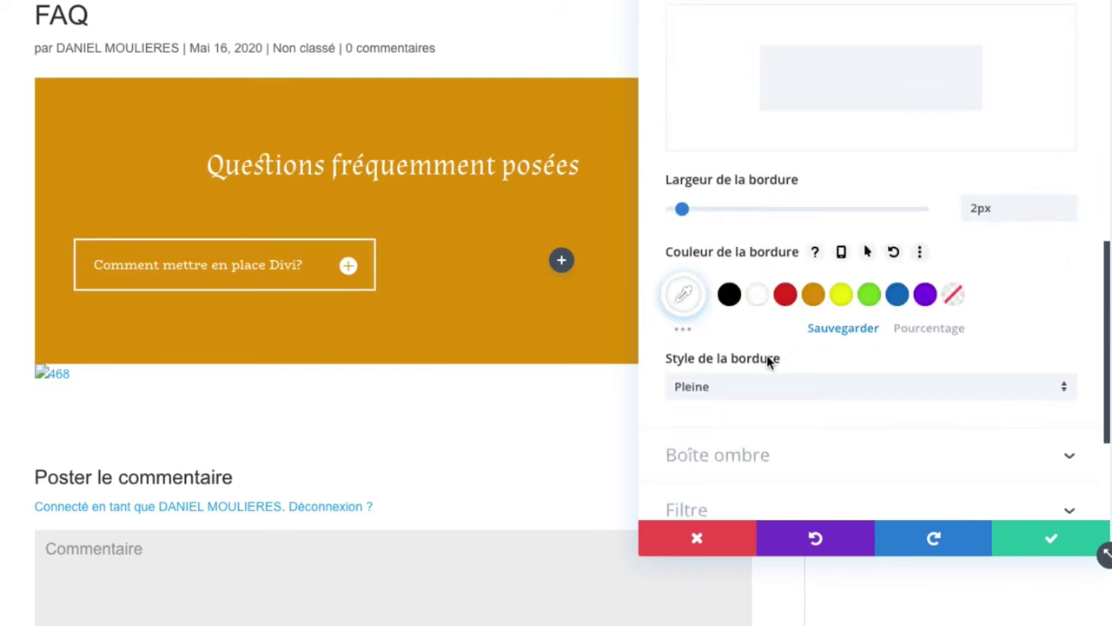
# Step: Try the En tirets, Rainure and Double border styles on the toggle, then set the style back to Pleine
pyautogui.scroll(-1, 767, 361)
pyautogui.click(753, 362)
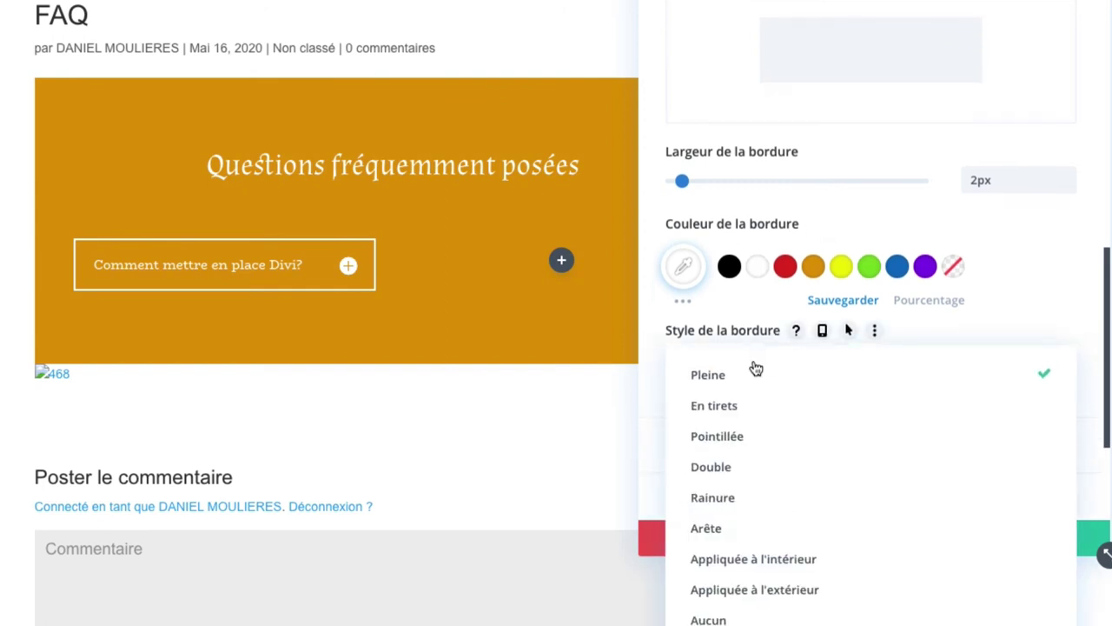
pyautogui.click(759, 416)
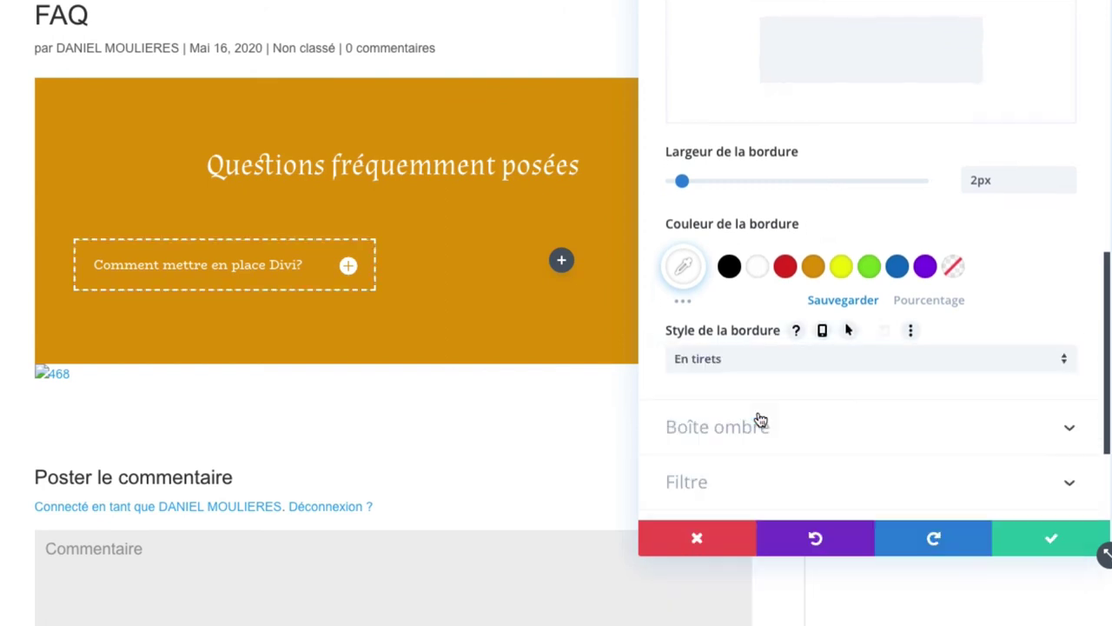
pyautogui.click(767, 365)
pyautogui.click(783, 497)
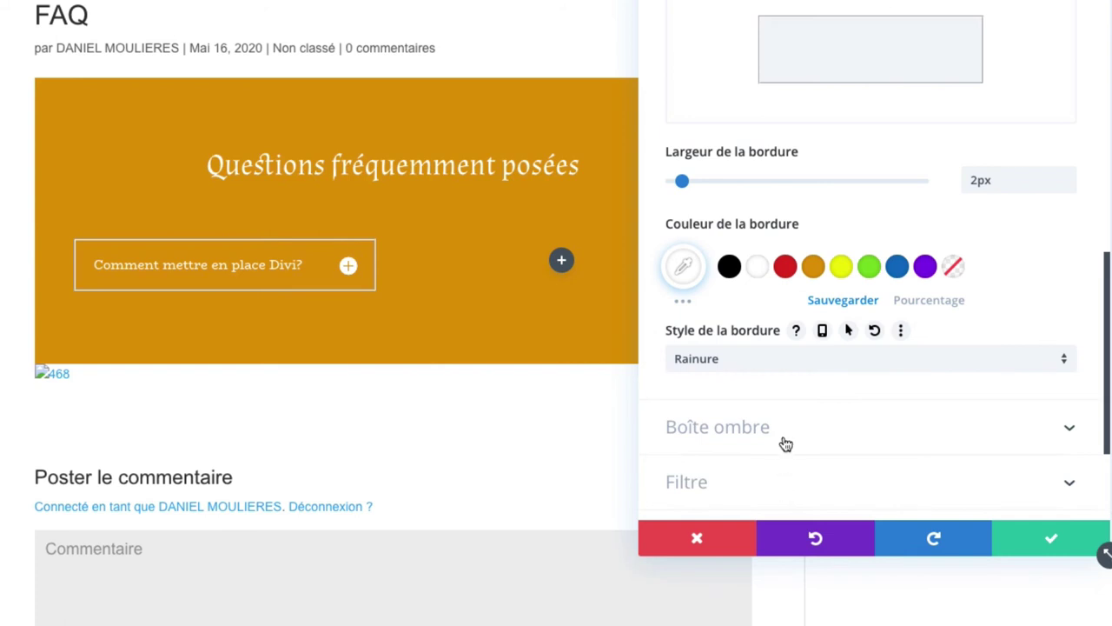
pyautogui.click(773, 368)
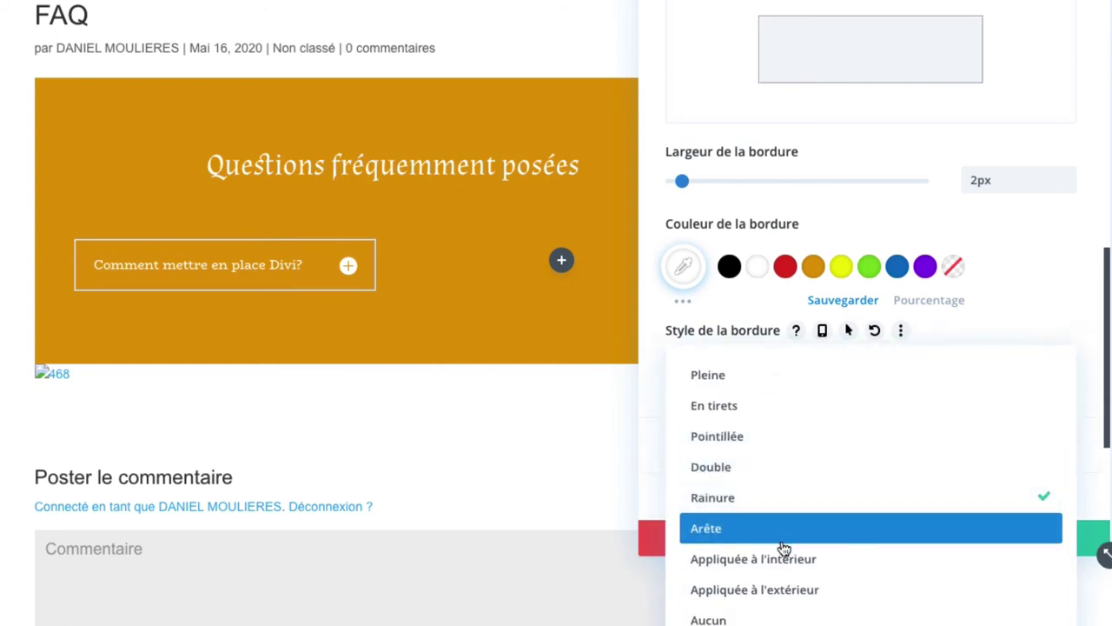
pyautogui.click(769, 477)
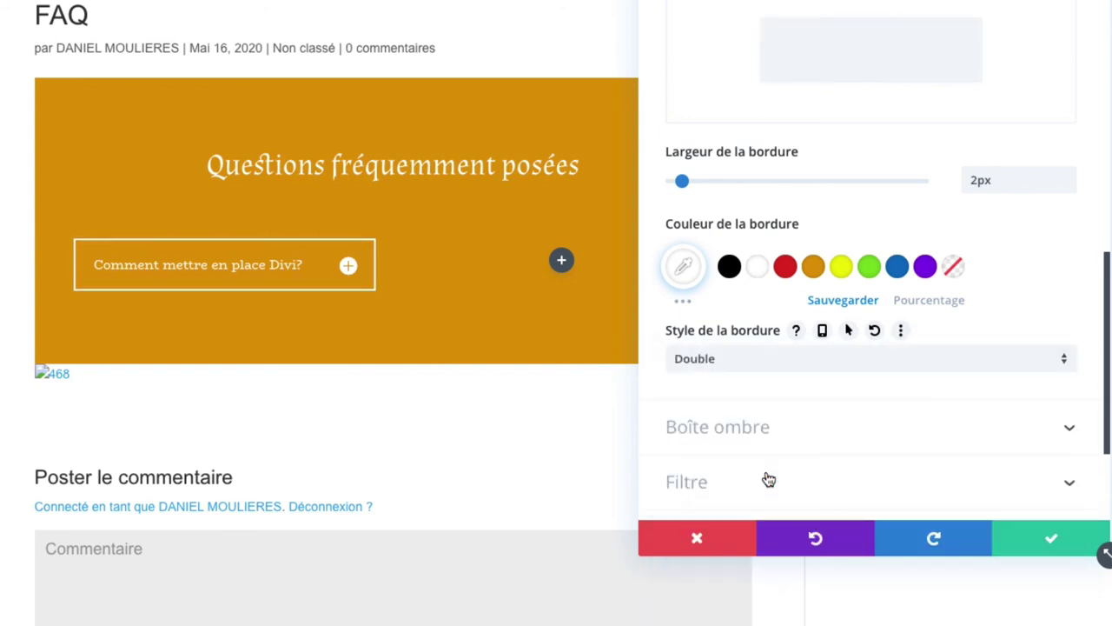
pyautogui.click(747, 367)
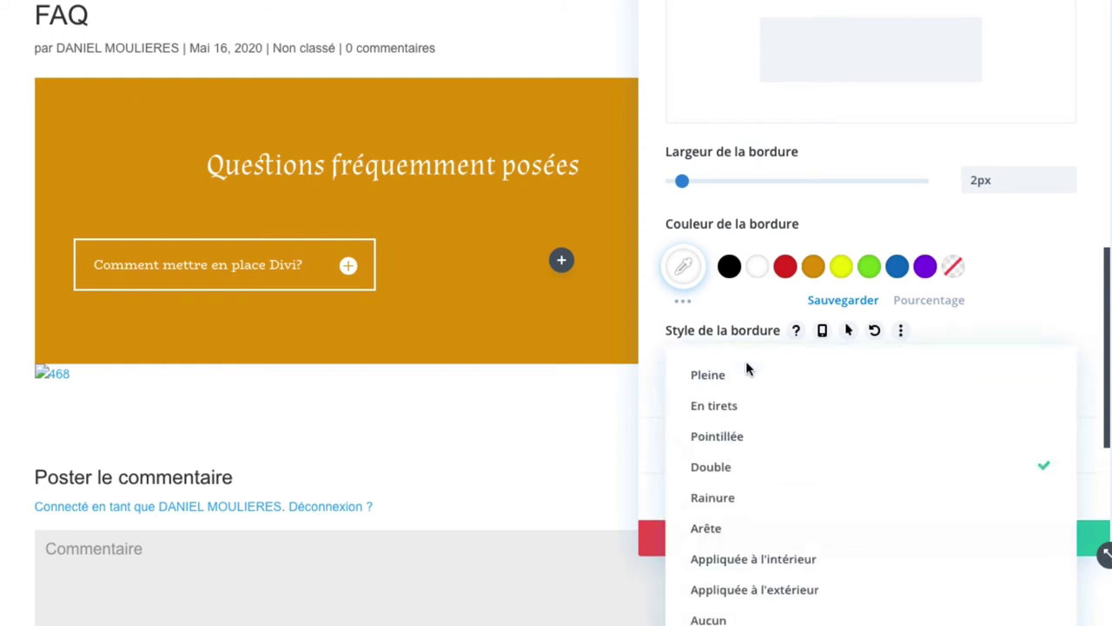
pyautogui.click(745, 382)
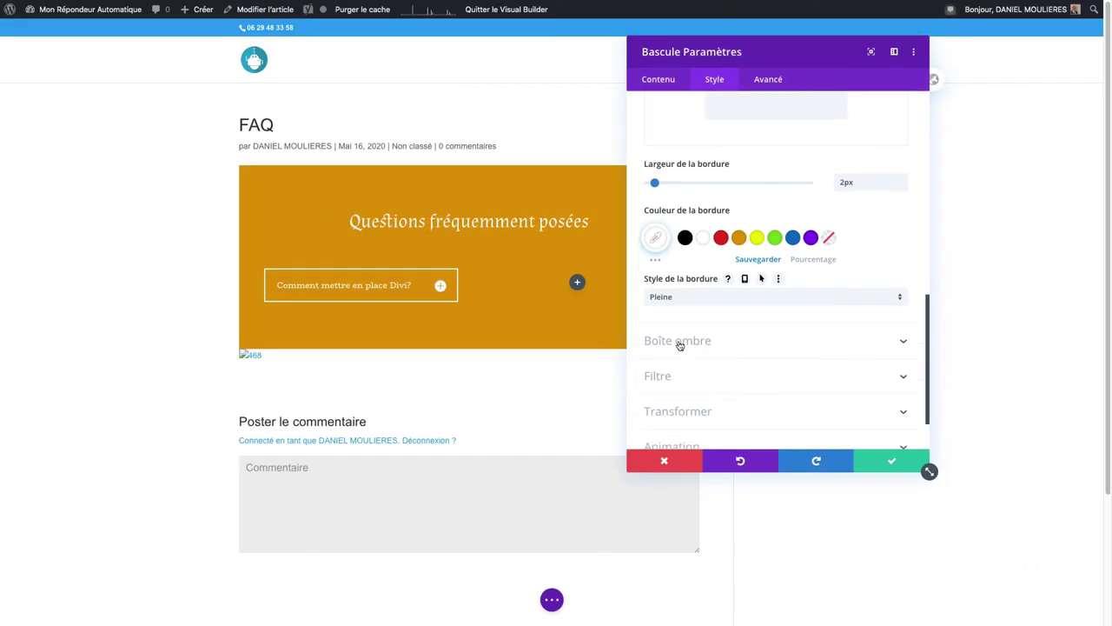
# Step: Try an offset box shadow (Boîte ombre) on the toggle, then remove it
pyautogui.click(679, 342)
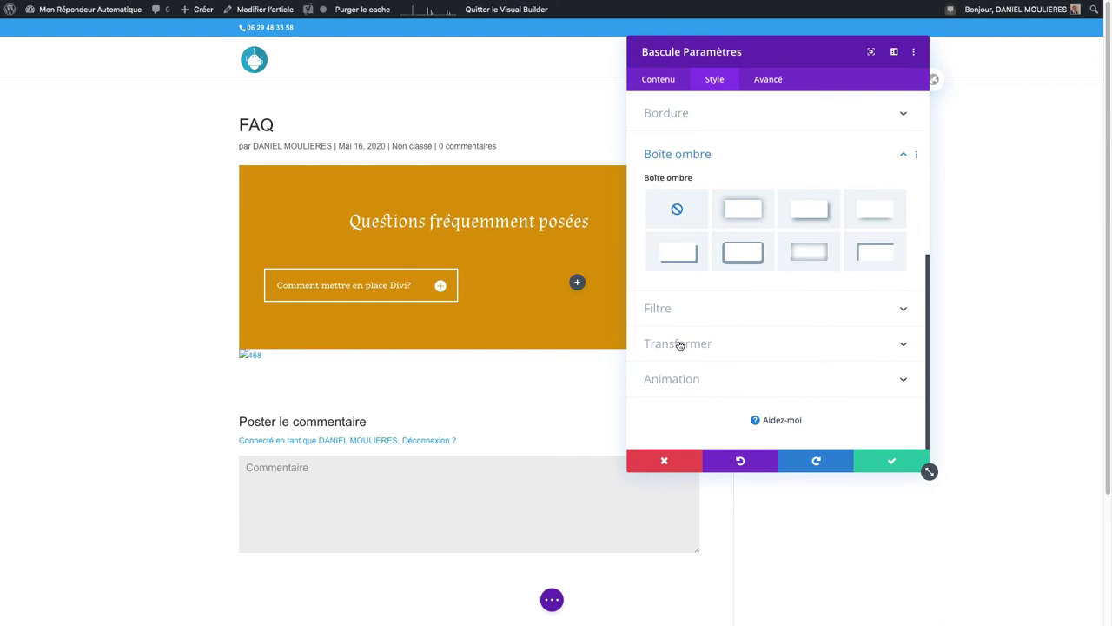
pyautogui.click(798, 221)
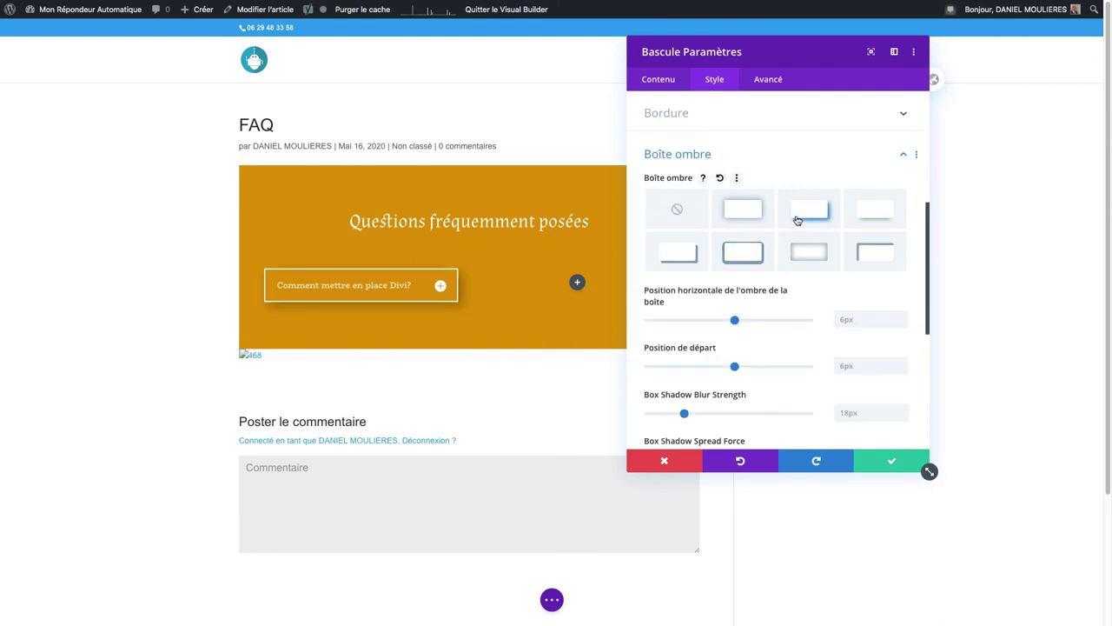
pyautogui.click(677, 209)
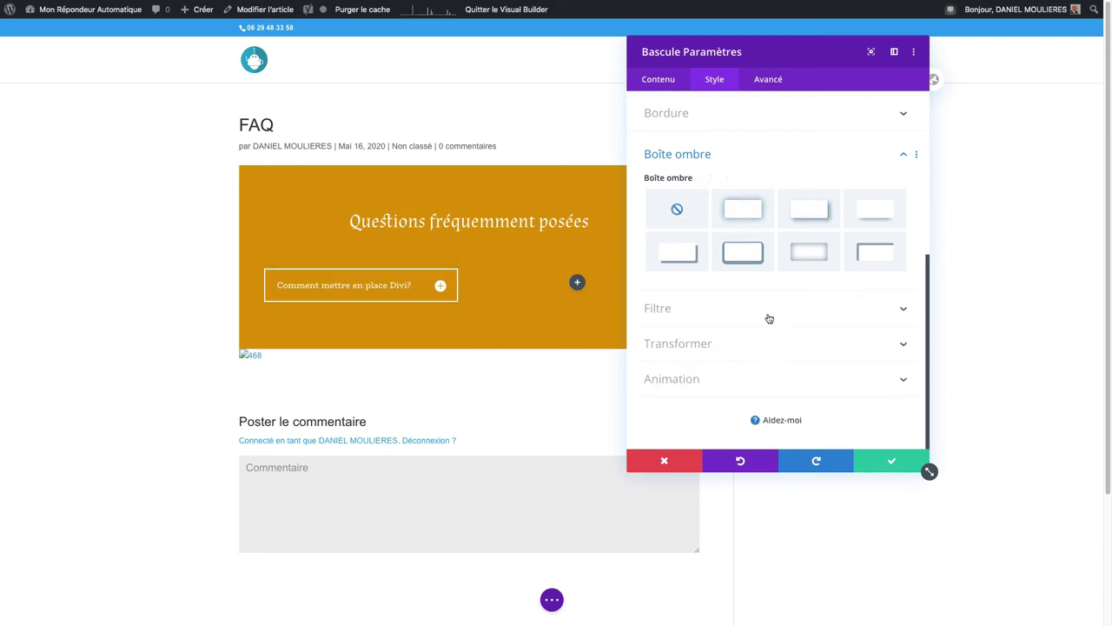
# Step: Try the Fondu, Diapo and Rebondissements animations on the toggle, then return its animation to Aucun
pyautogui.click(716, 311)
pyautogui.scroll(-3, 721, 322)
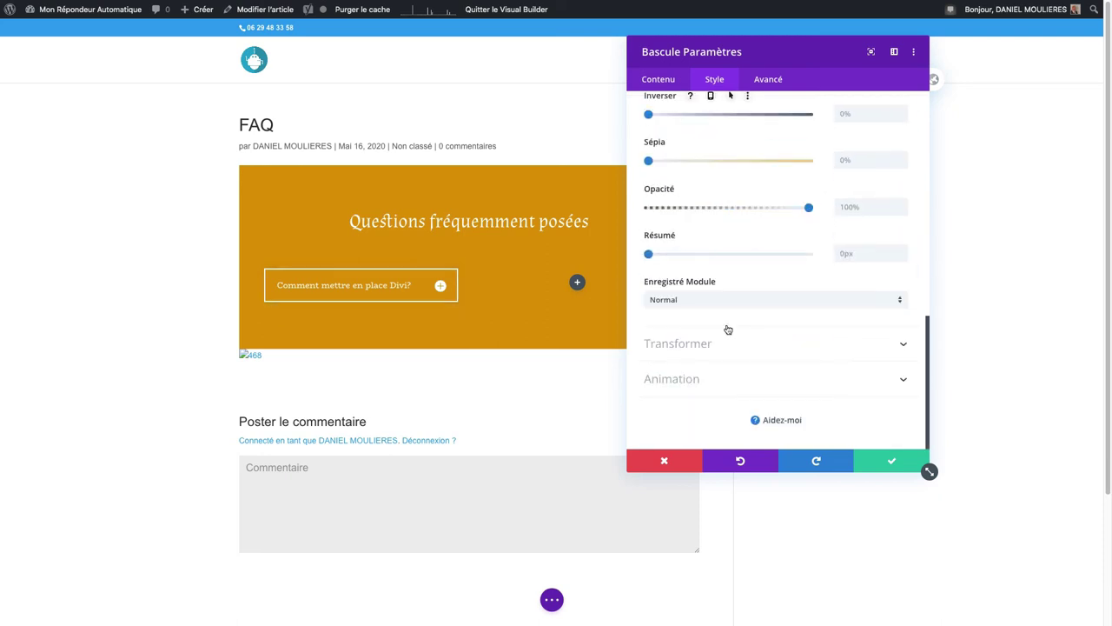
pyautogui.click(708, 345)
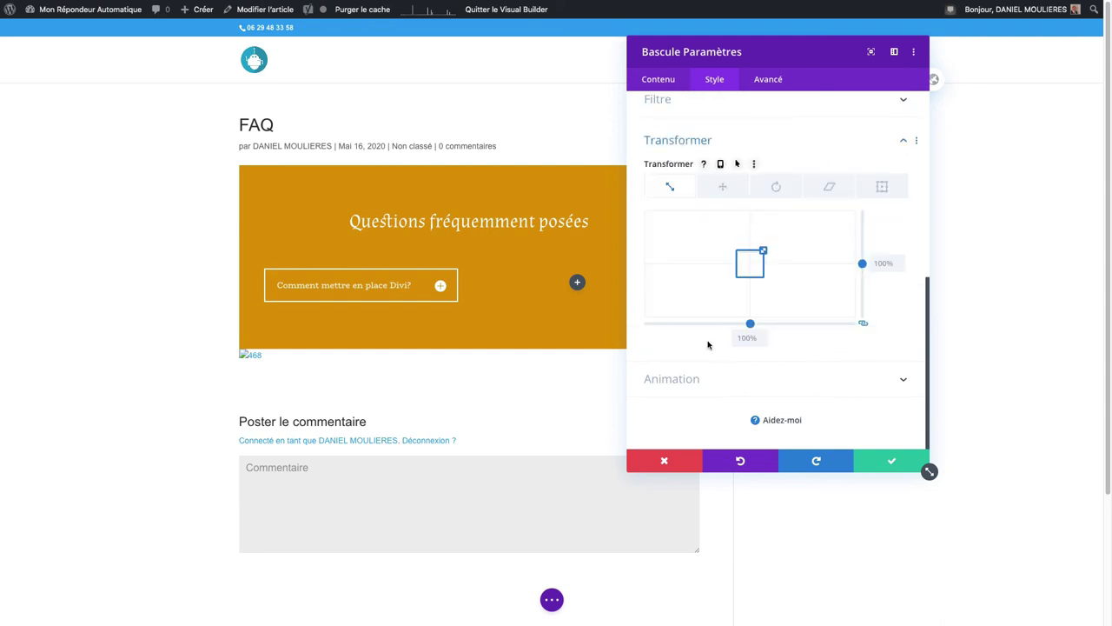
pyautogui.click(708, 383)
pyautogui.click(740, 315)
pyautogui.scroll(-2, 736, 314)
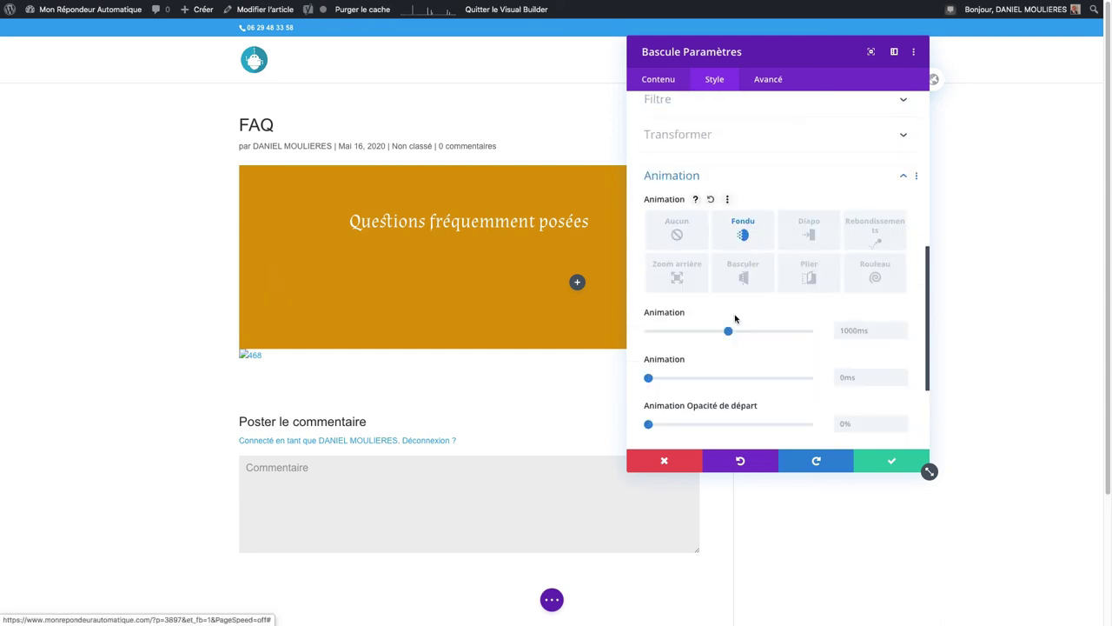
pyautogui.click(809, 231)
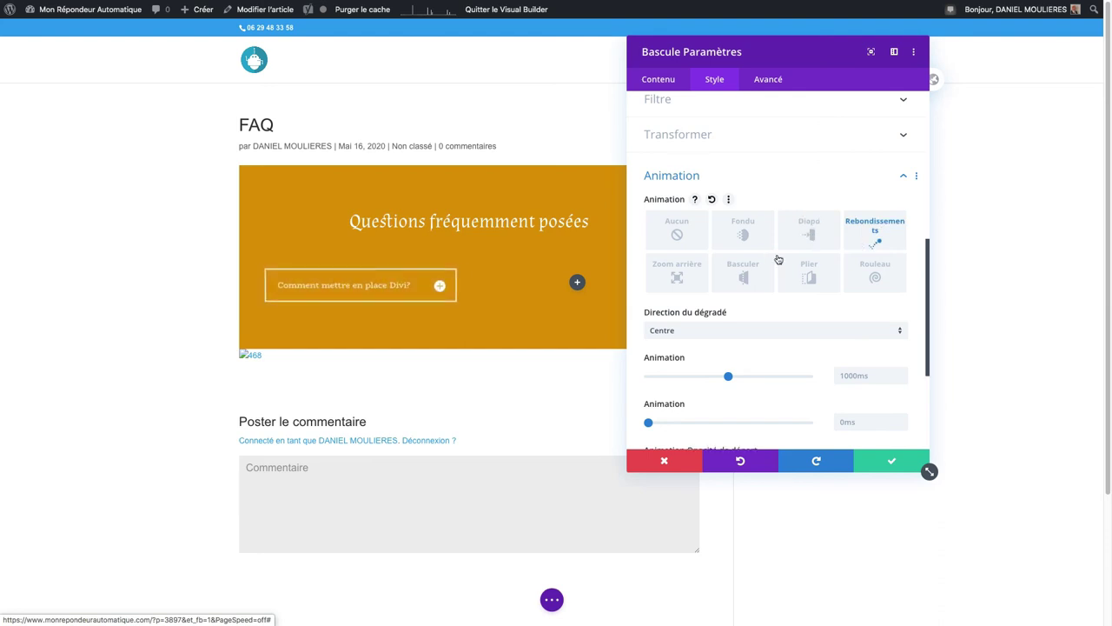
pyautogui.click(787, 243)
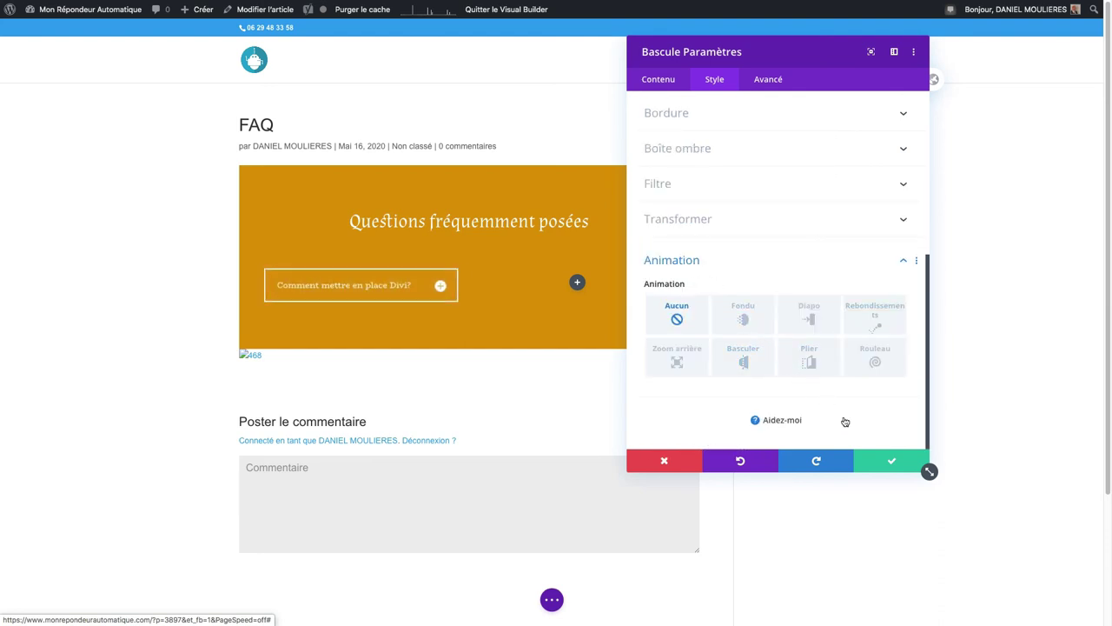
# Step: Review the toggle's advanced custom CSS, visibility, transition and position options, then save the toggle settings
pyautogui.click(767, 80)
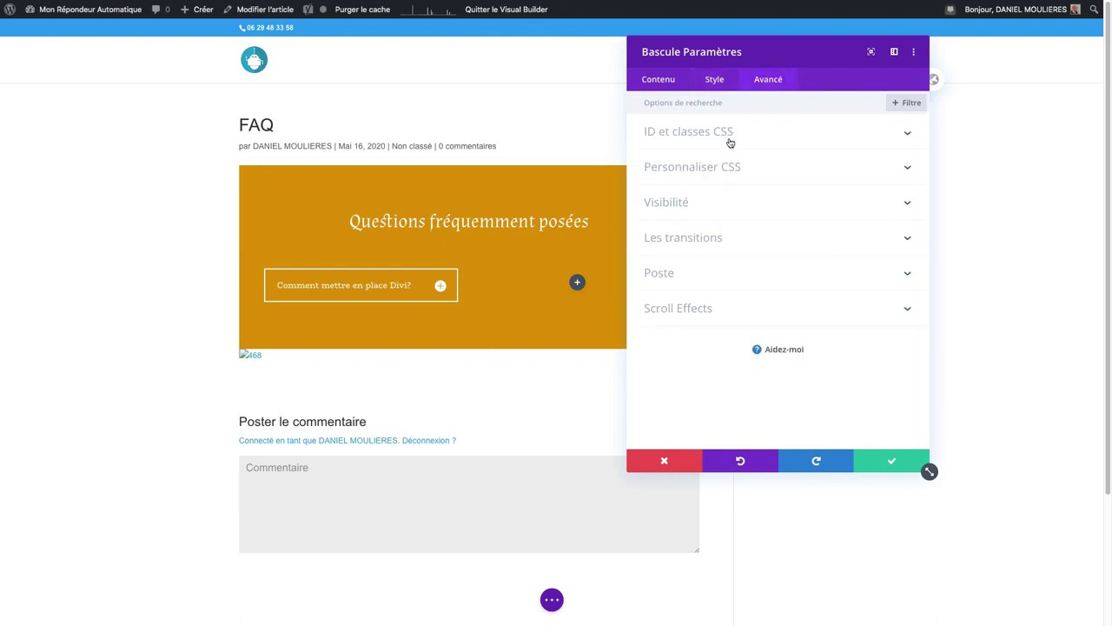
pyautogui.click(731, 139)
pyautogui.click(738, 261)
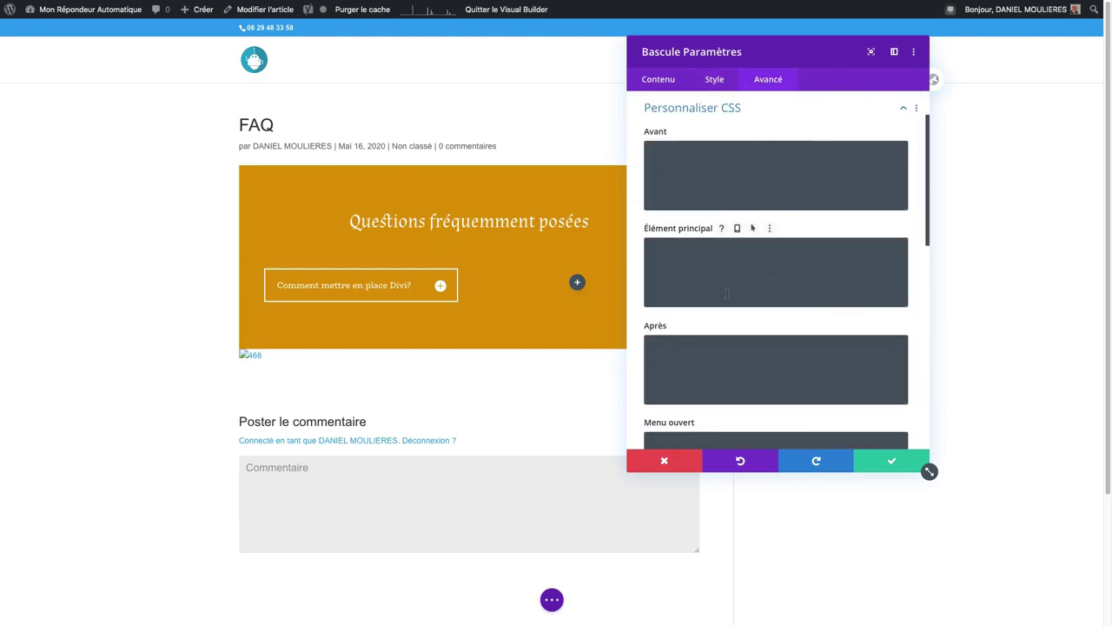
pyautogui.scroll(-4, 730, 325)
pyautogui.scroll(-3, 730, 325)
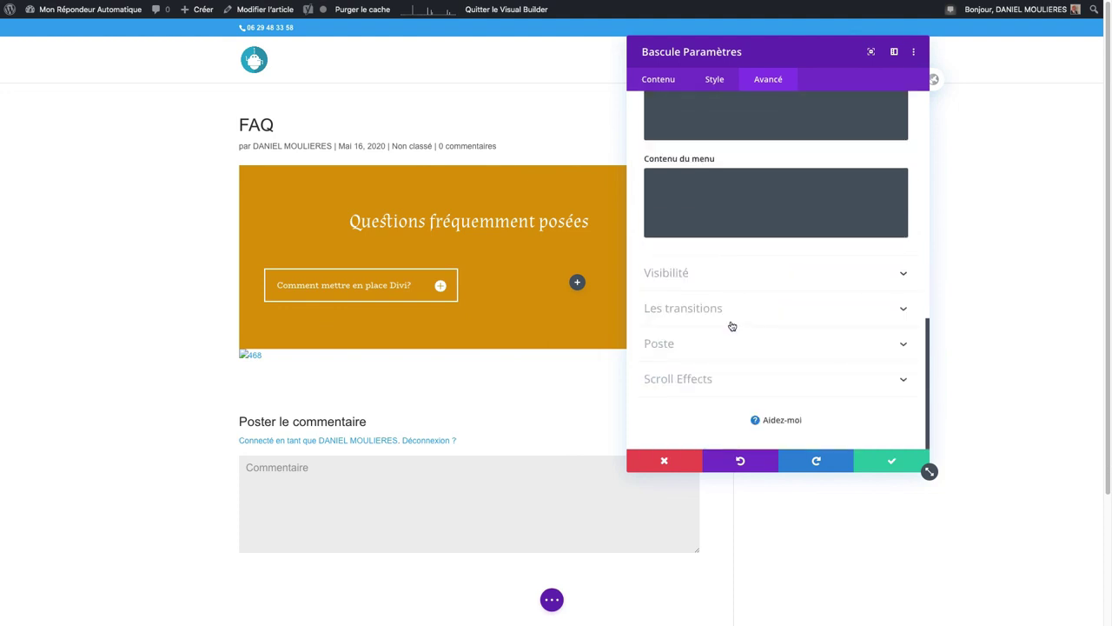
pyautogui.click(705, 275)
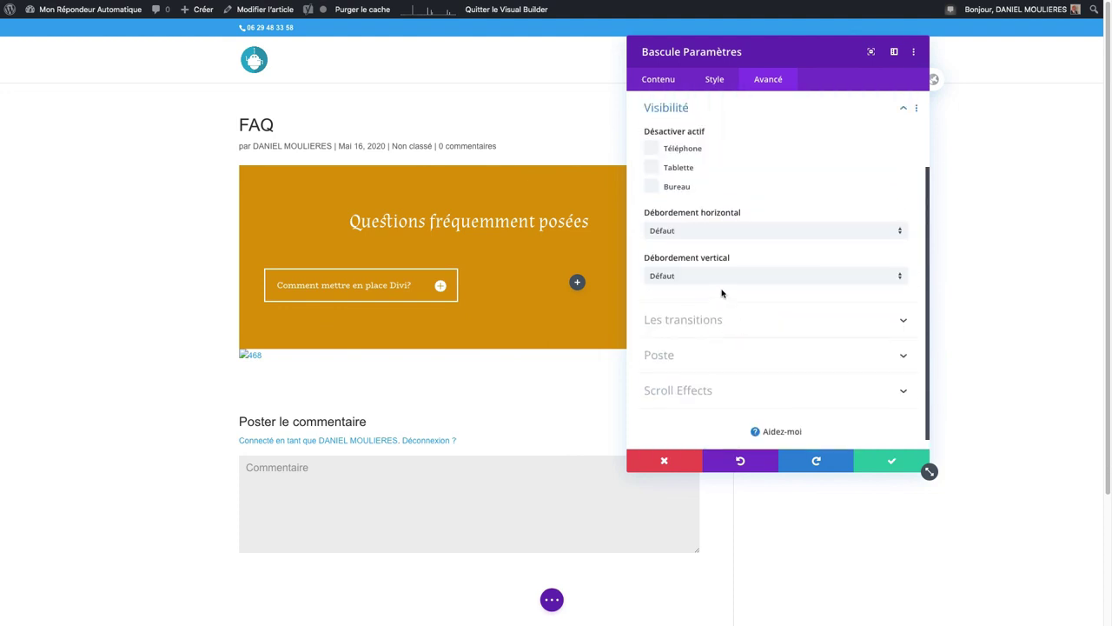
pyautogui.click(729, 323)
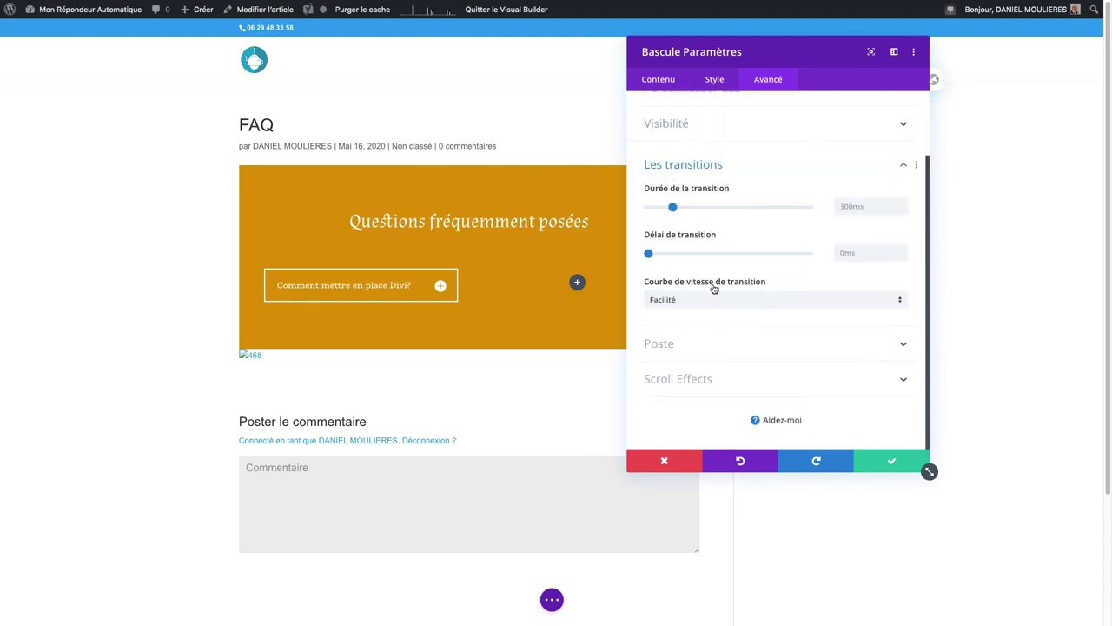
pyautogui.click(718, 350)
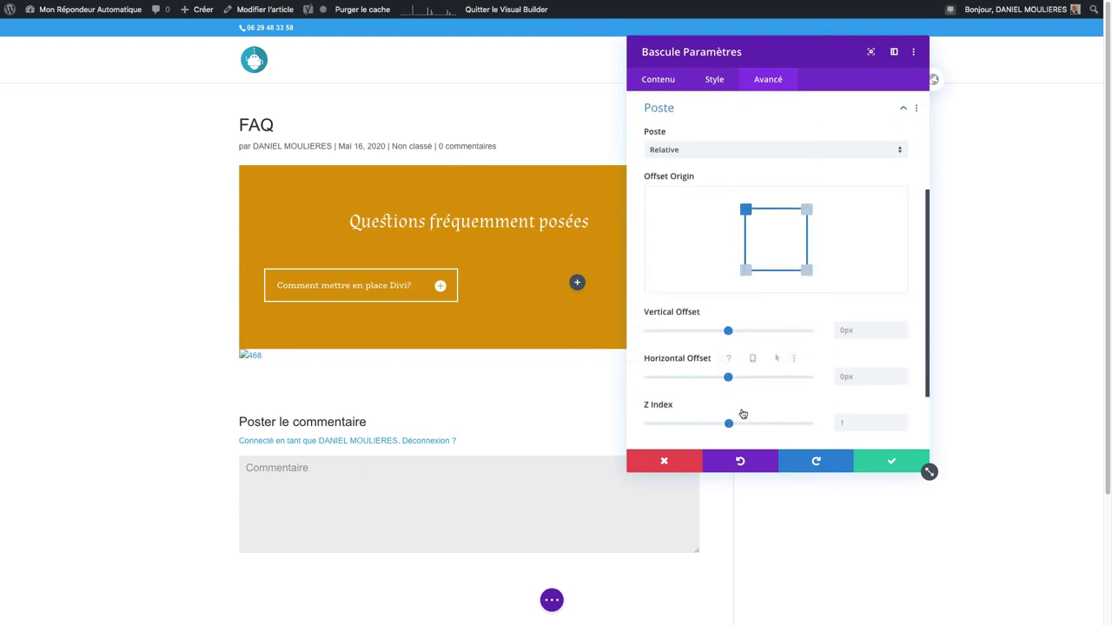
pyautogui.scroll(-2, 725, 382)
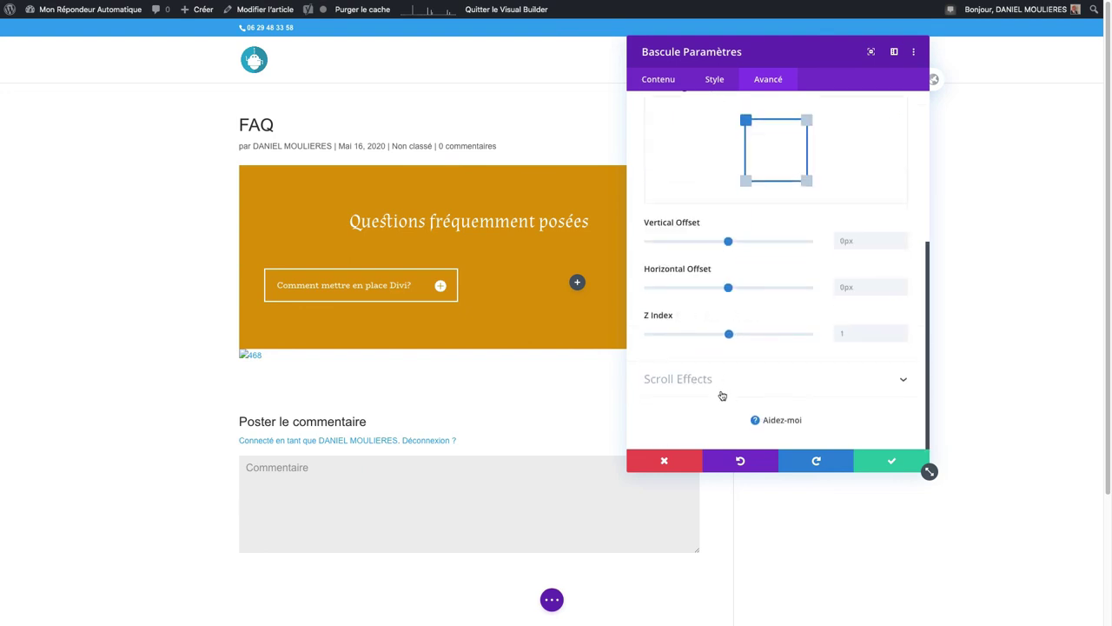
pyautogui.click(880, 465)
pyautogui.moveTo(393, 287)
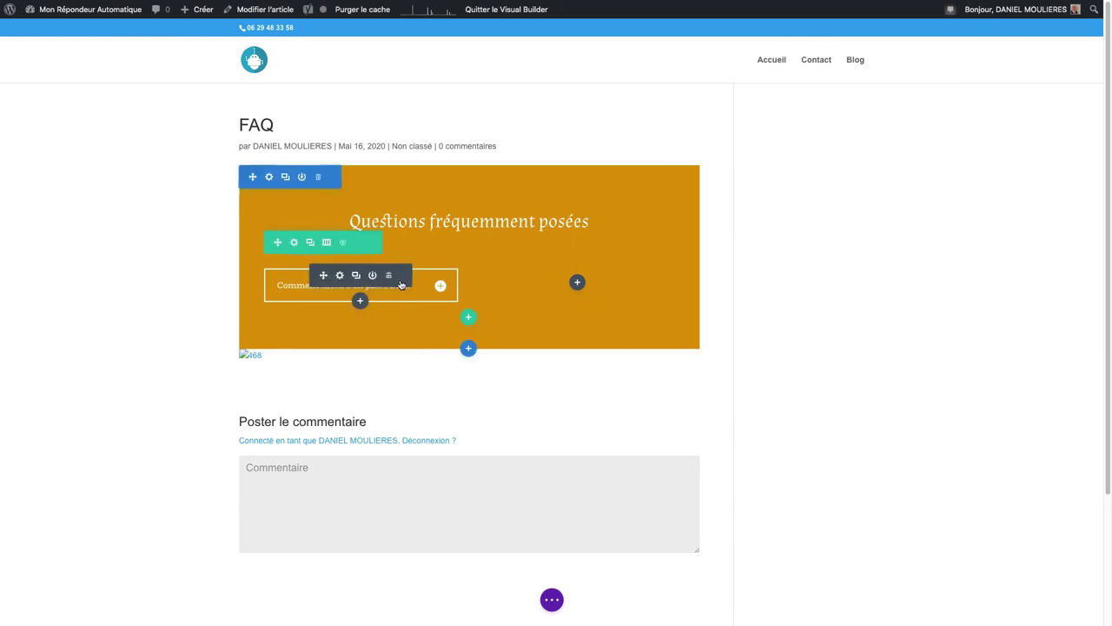
# Step: Duplicate the "Comment mettre en place Divi?" toggle five times in the first column to make six toggles
pyautogui.click(355, 275)
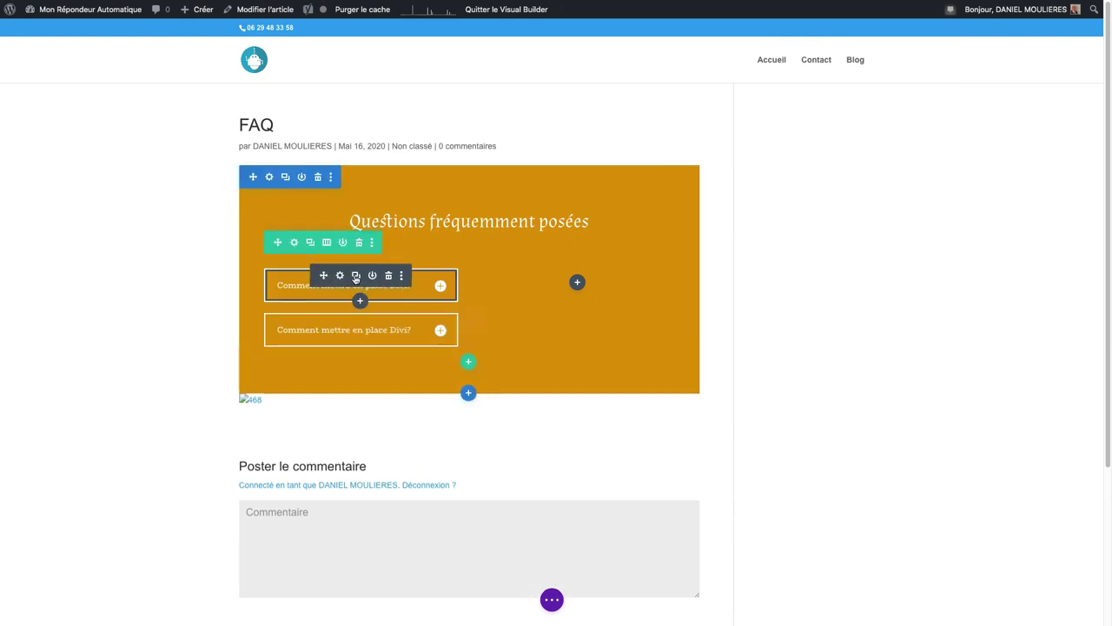
pyautogui.click(355, 275)
pyautogui.click(356, 276)
pyautogui.click(356, 275)
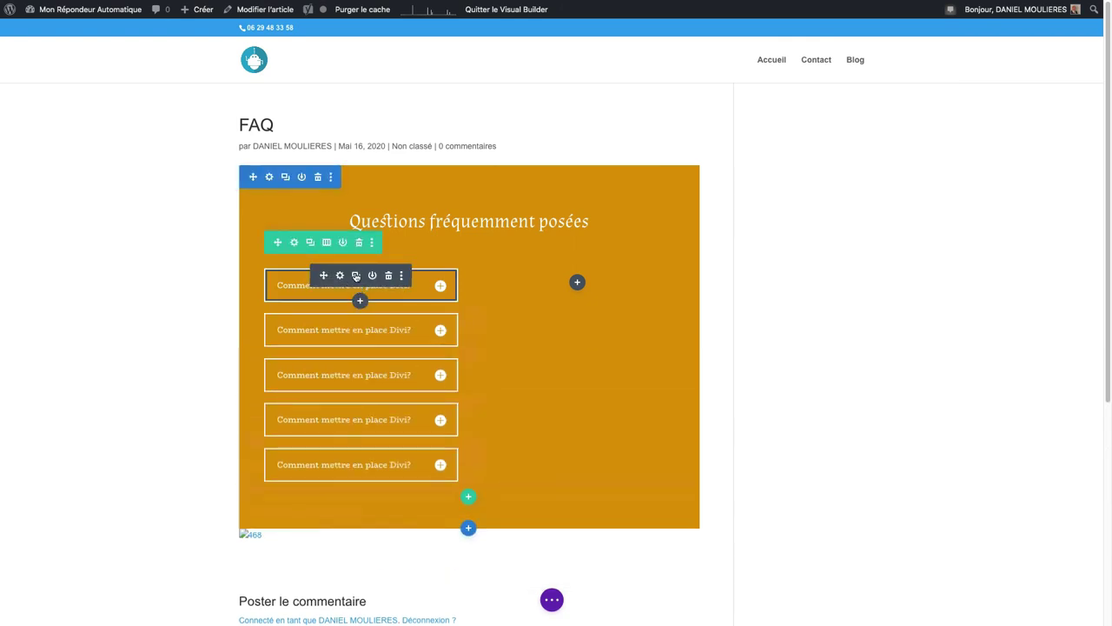
pyautogui.click(356, 275)
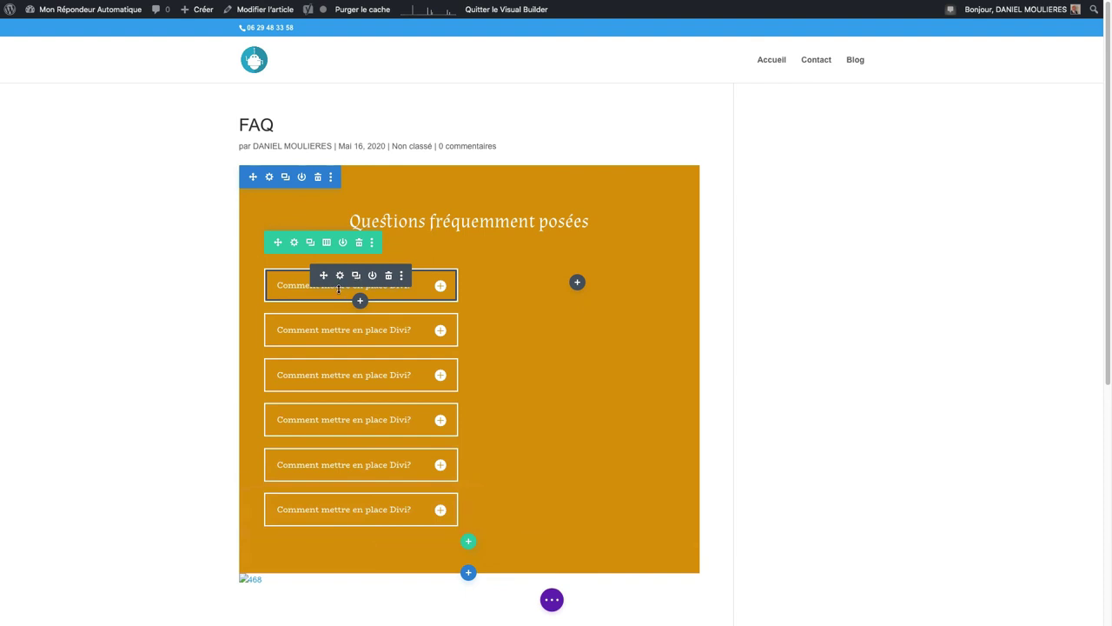
# Step: Move three of the duplicated toggles into the empty second column, stacked one below another
pyautogui.moveTo(321, 320); pyautogui.dragTo(575, 285)
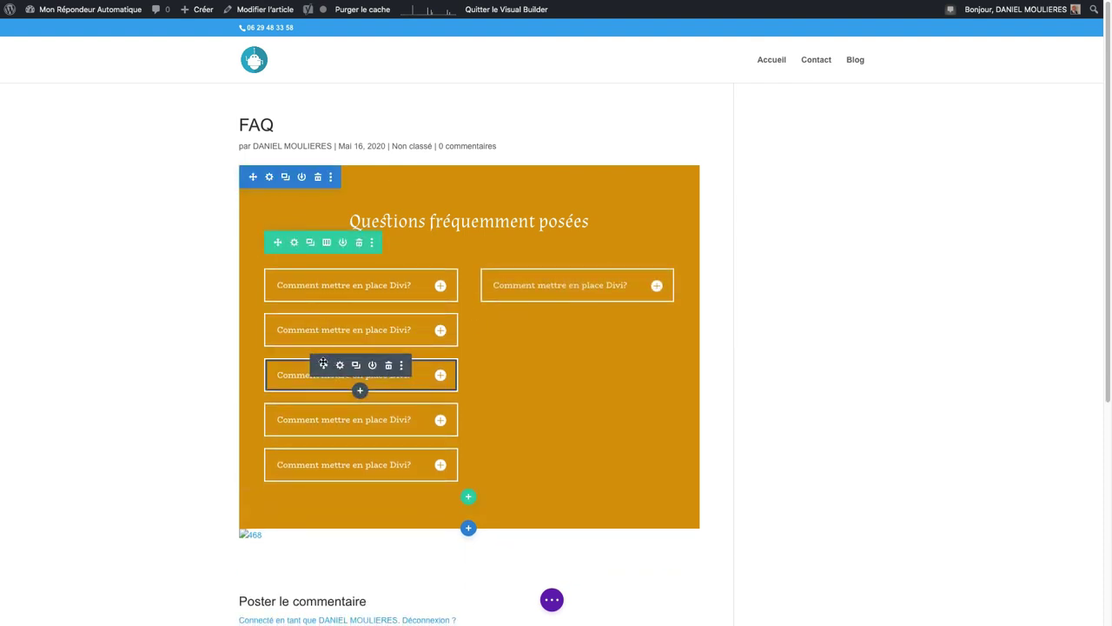
pyautogui.moveTo(341, 364); pyautogui.dragTo(535, 309)
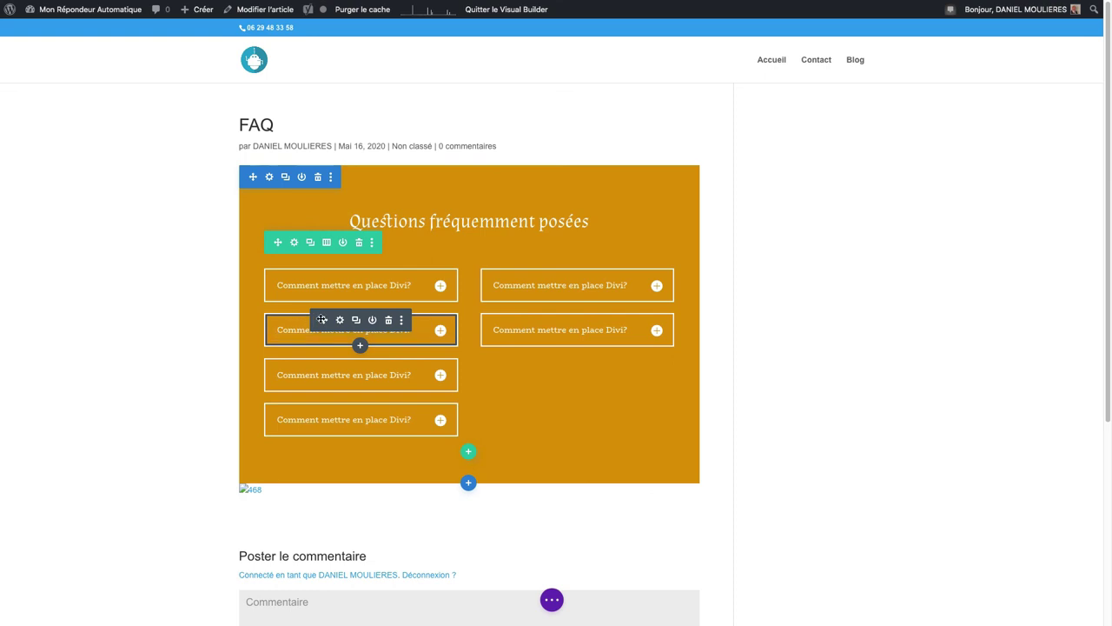
pyautogui.moveTo(333, 323); pyautogui.dragTo(549, 363)
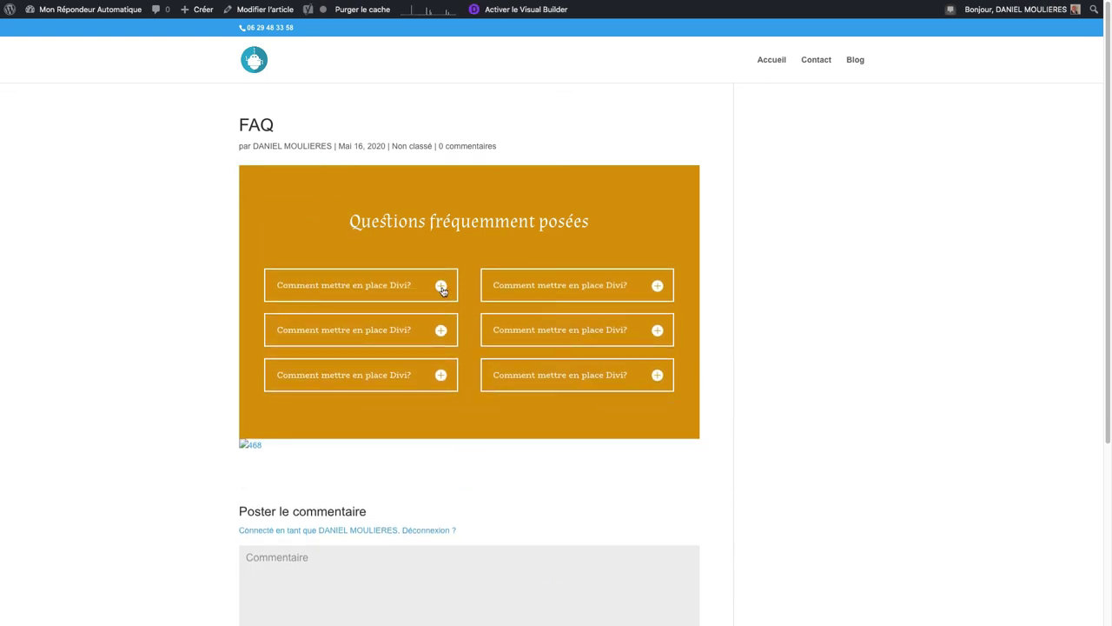
# Step: Test the toggles on the live FAQ page by expanding and collapsing all three in the first column and the middle one in the second
pyautogui.click(443, 289)
pyautogui.click(441, 287)
pyautogui.click(440, 332)
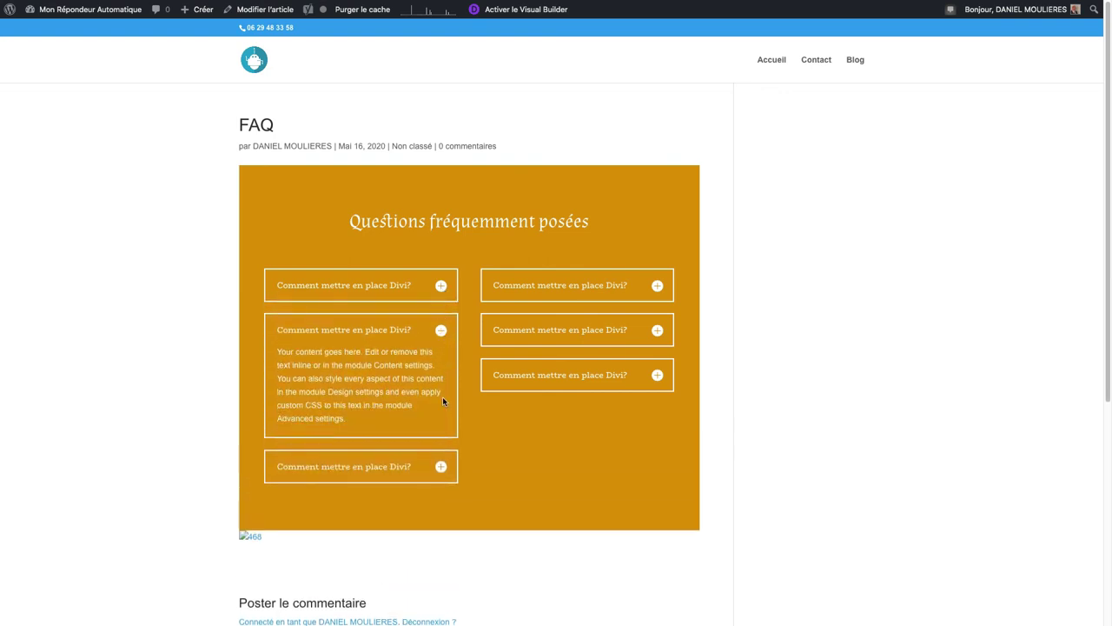
pyautogui.click(442, 331)
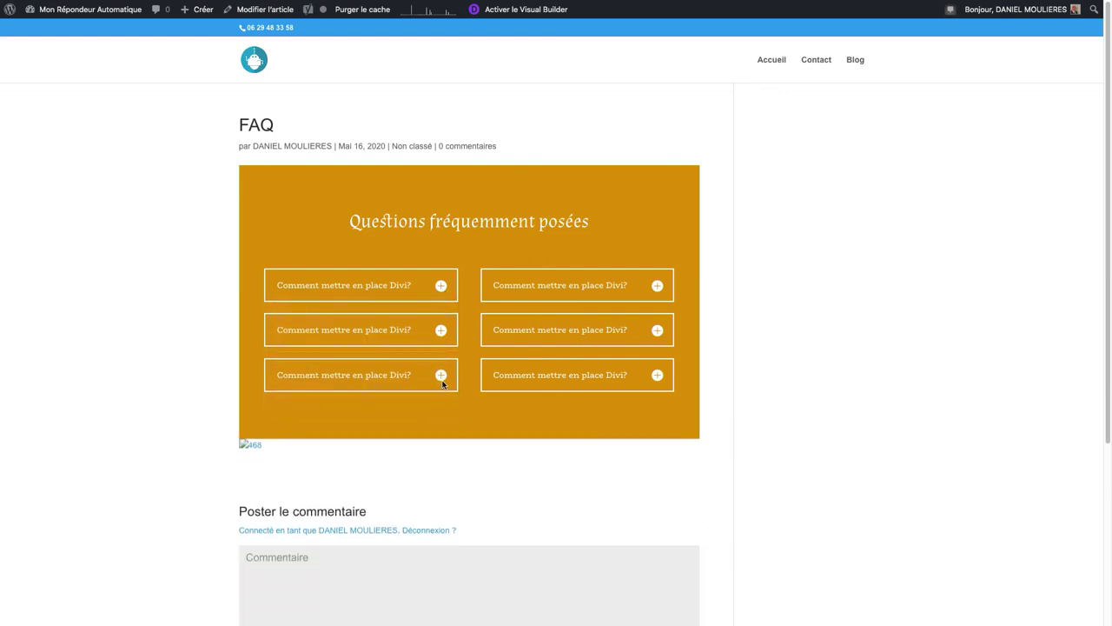
pyautogui.click(442, 376)
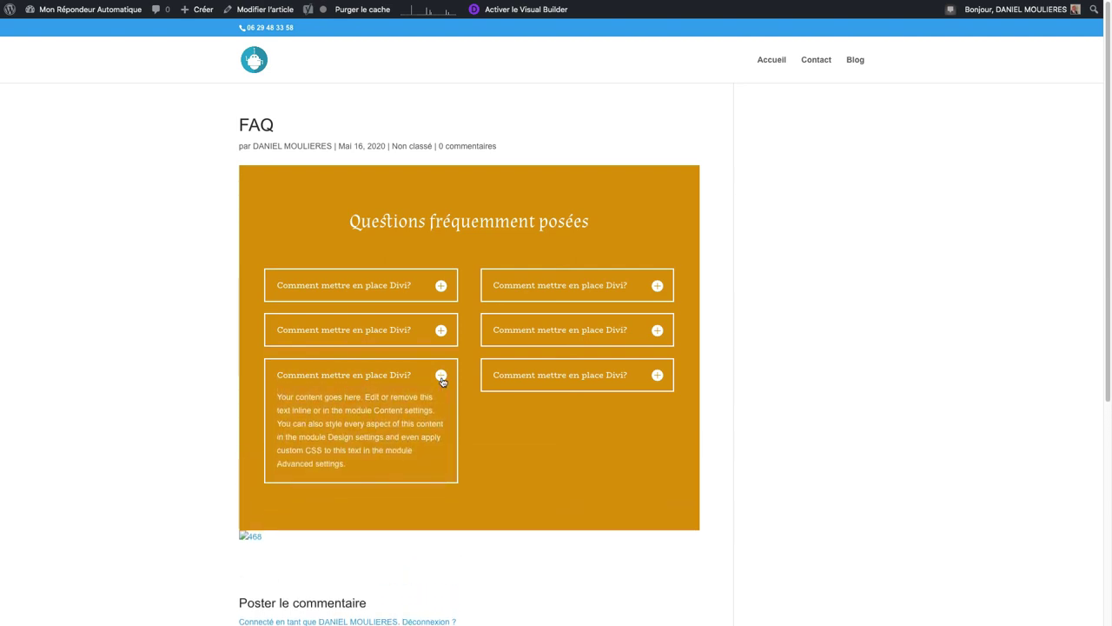
pyautogui.click(442, 377)
pyautogui.click(658, 332)
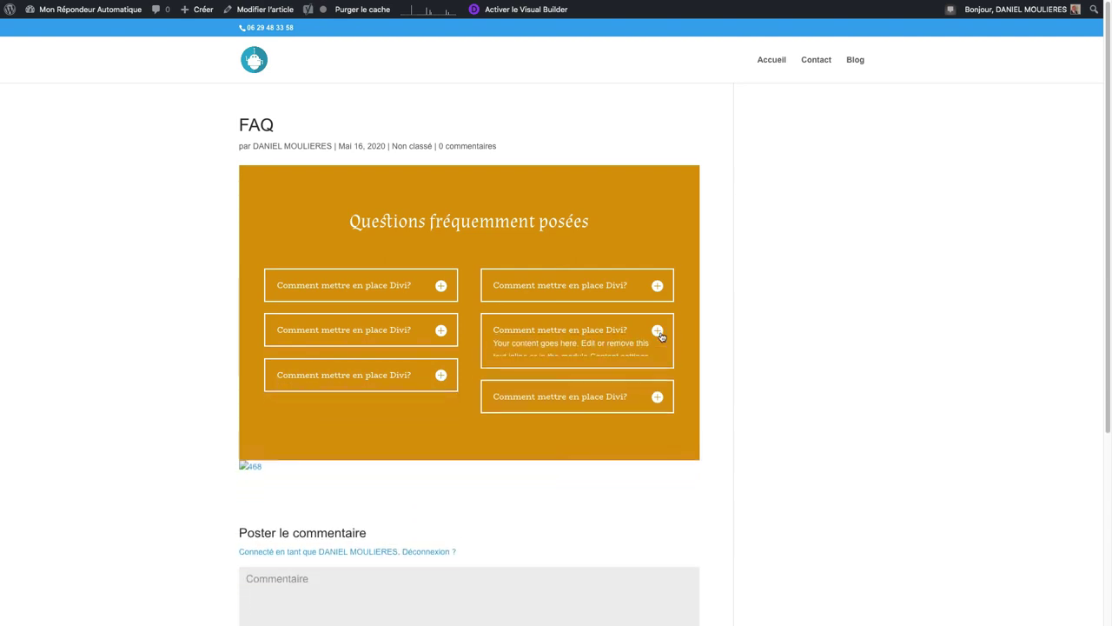
pyautogui.click(658, 331)
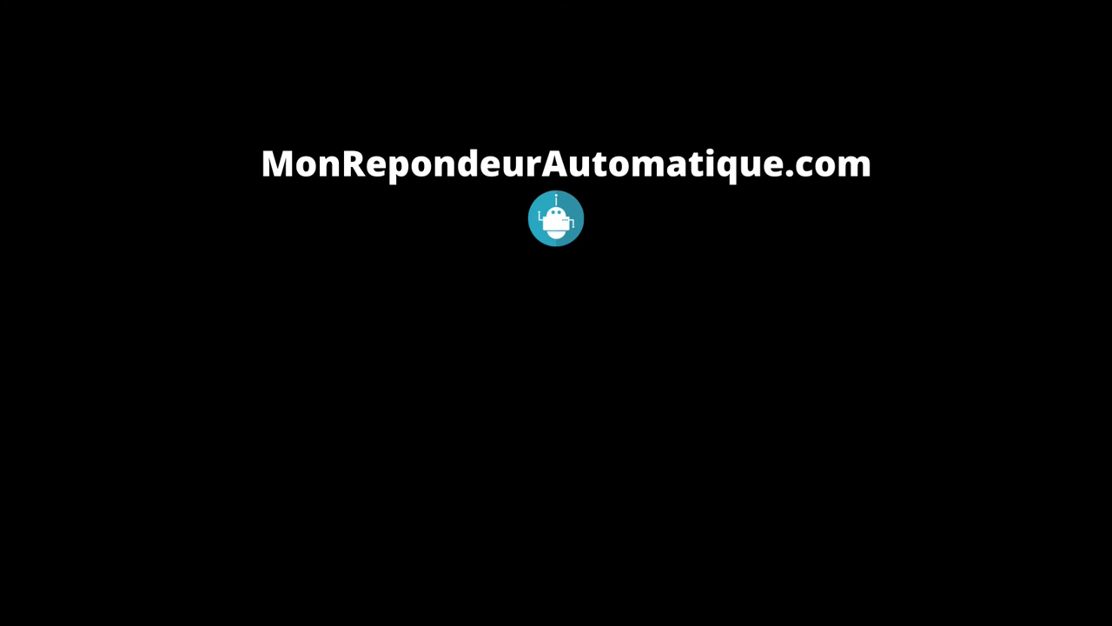